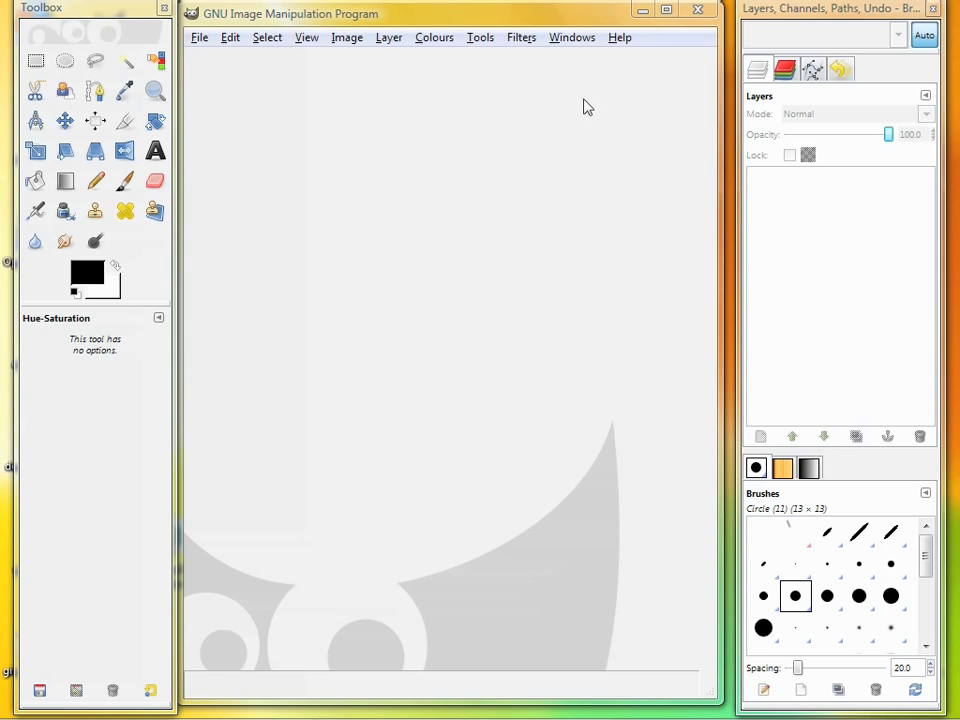
Step: Open colour1.png, faded1.png and spots1.png together from the gimpstuff folder
left_click(199, 37)
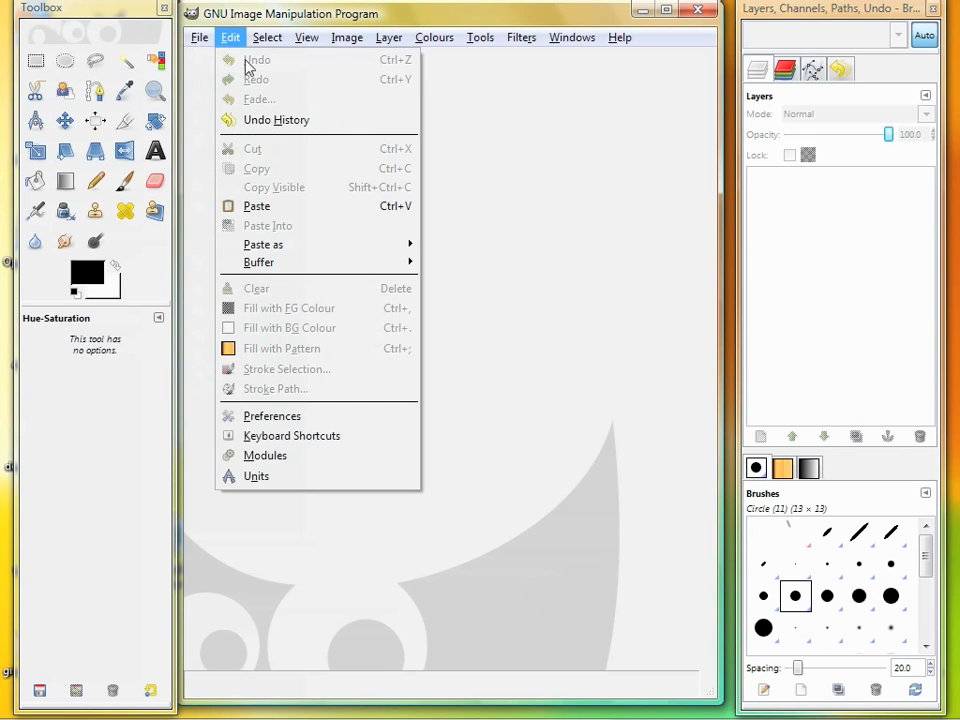
left_click(235, 100)
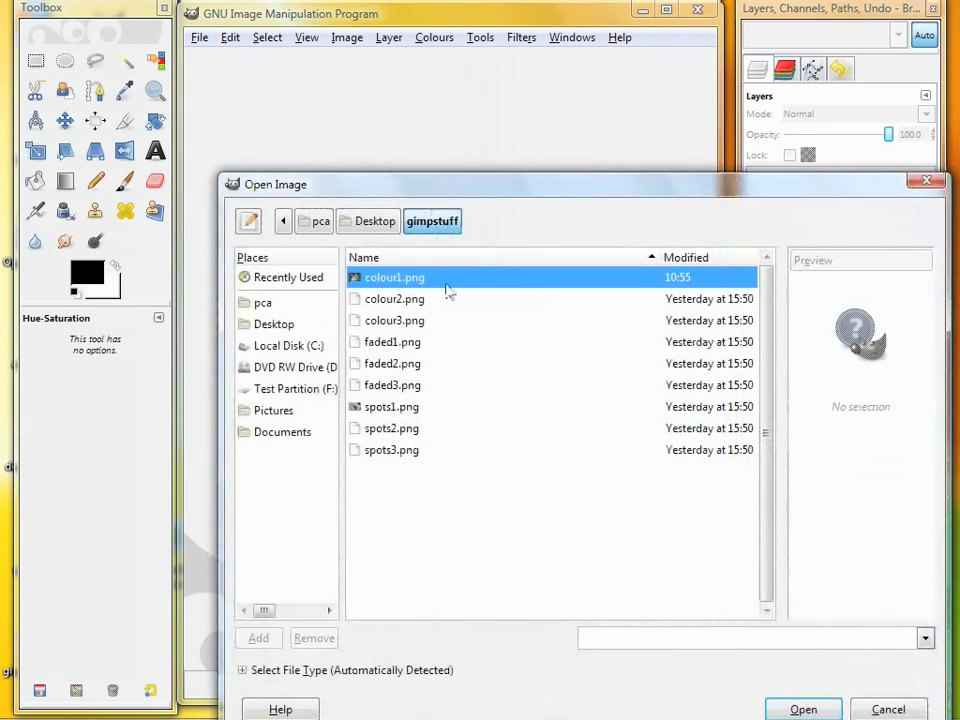
left_click(397, 345, "ctrl")
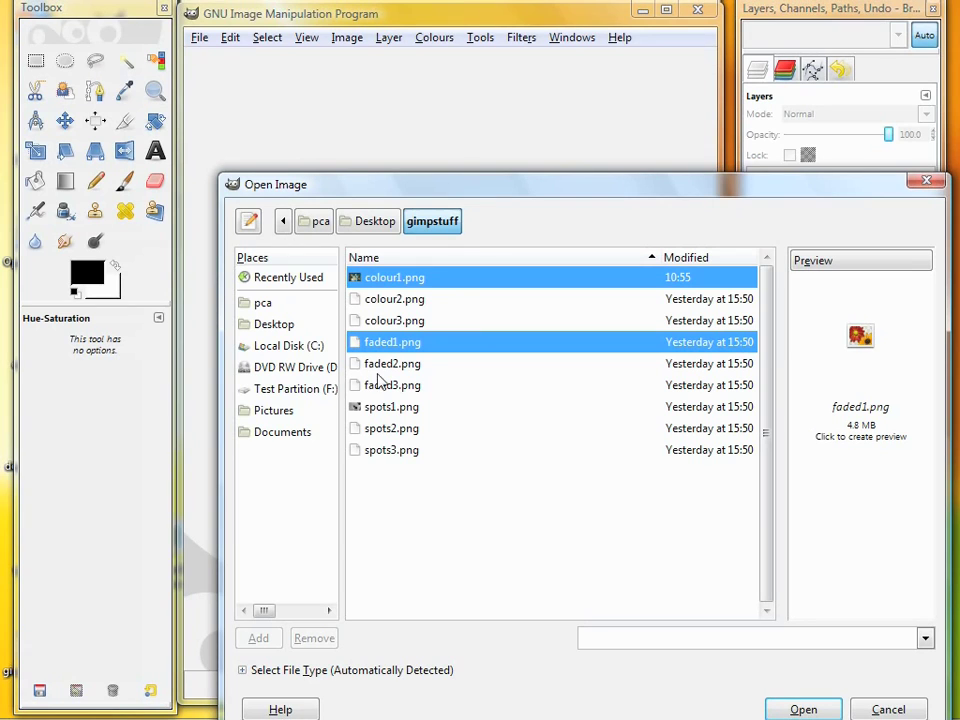
left_click(389, 410, "ctrl")
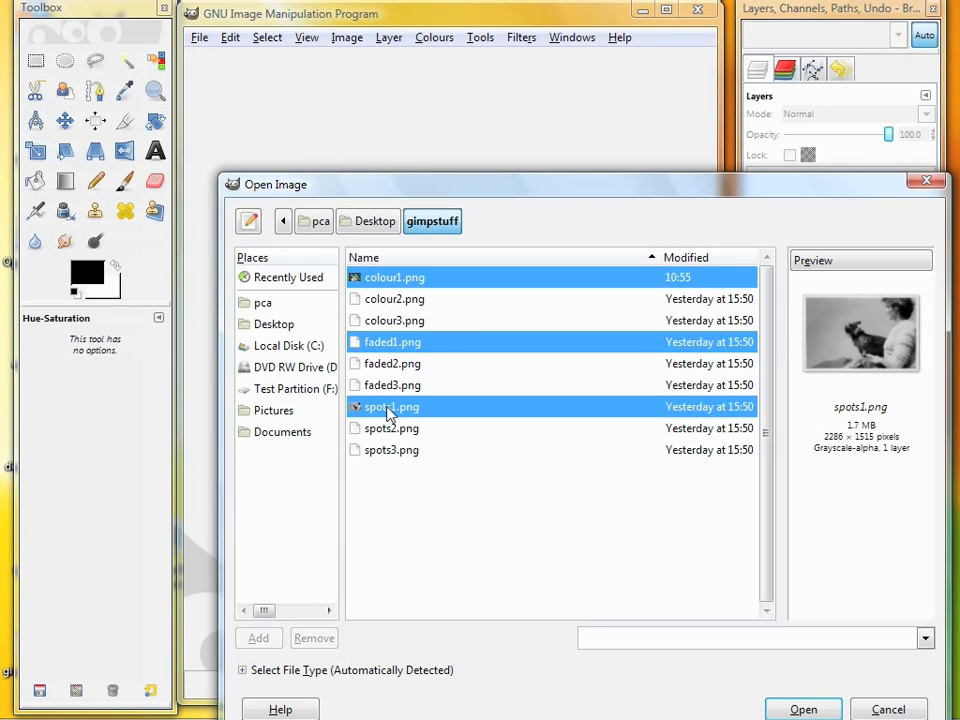
left_click(803, 709)
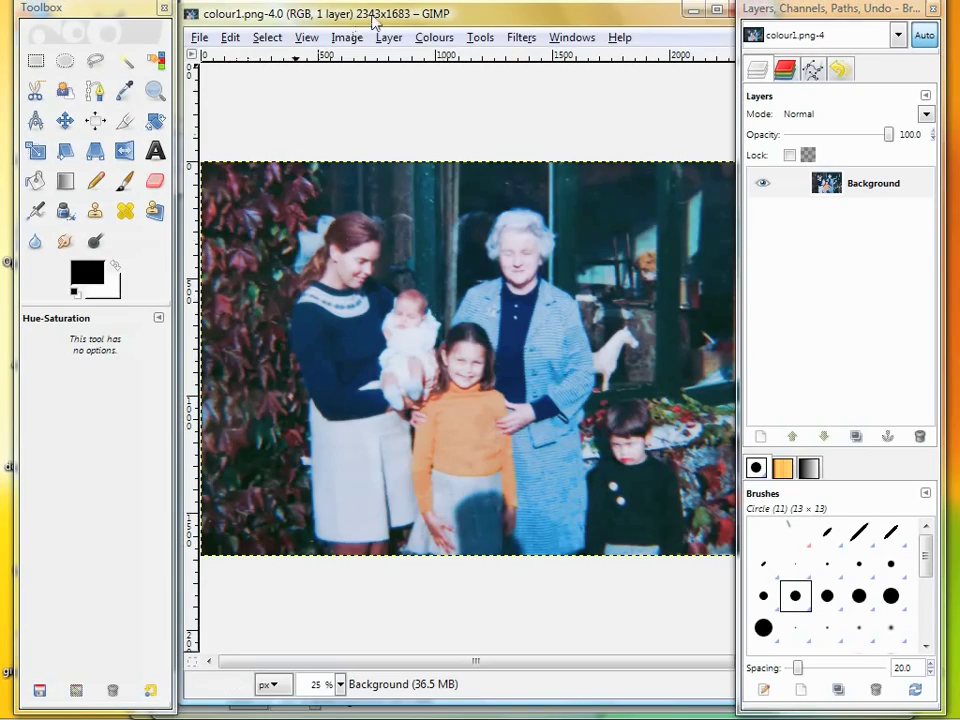
left_click_drag(374, 20, 355, 25)
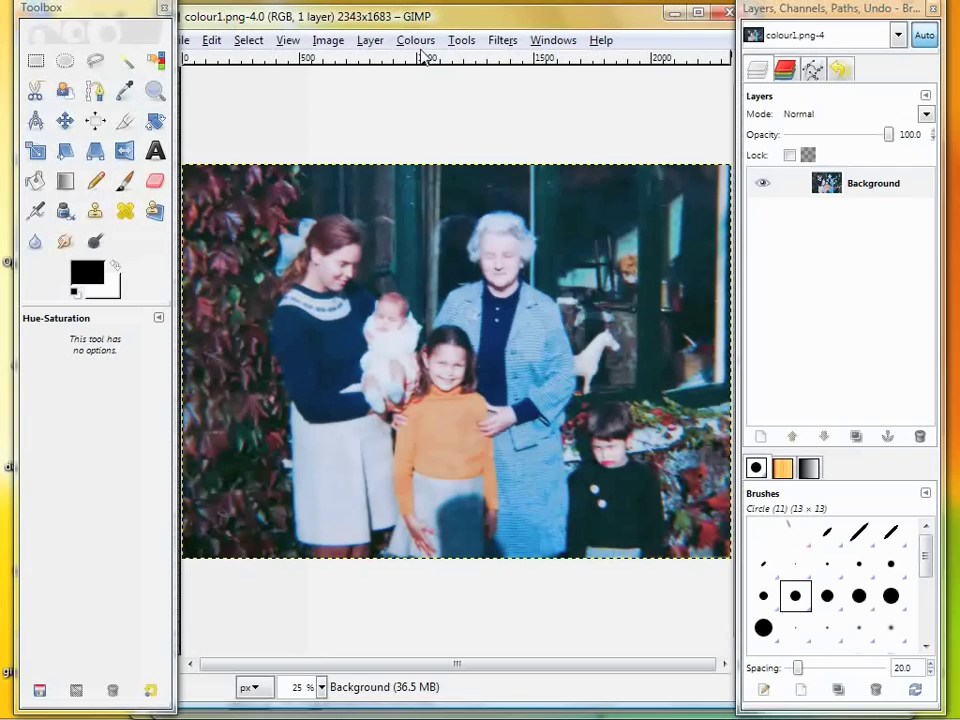
Step: Apply Colour Balance to colour1.png's shadows: Cyan-Red 31, Magenta-Green 24, Yellow-Blue 7
left_click(418, 44)
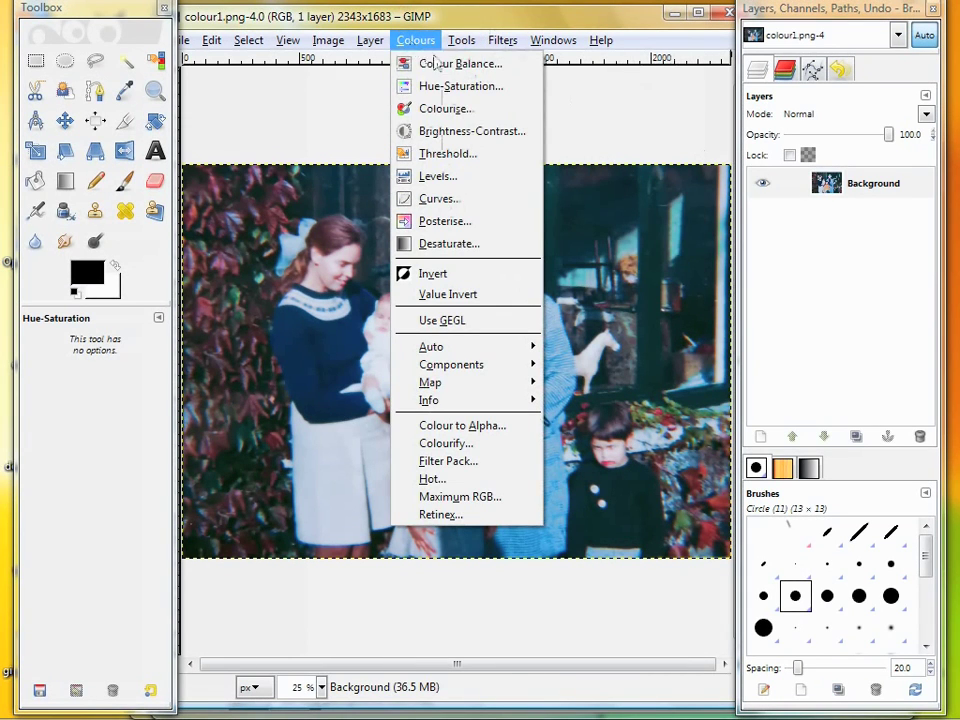
left_click(431, 64)
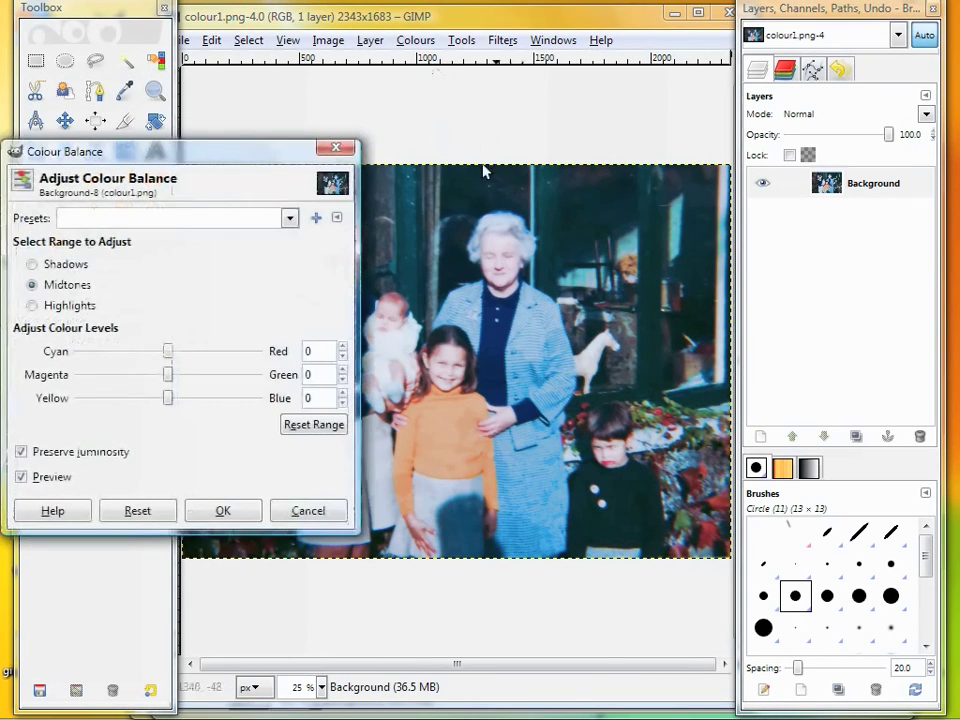
left_click_drag(285, 156, 450, 146)
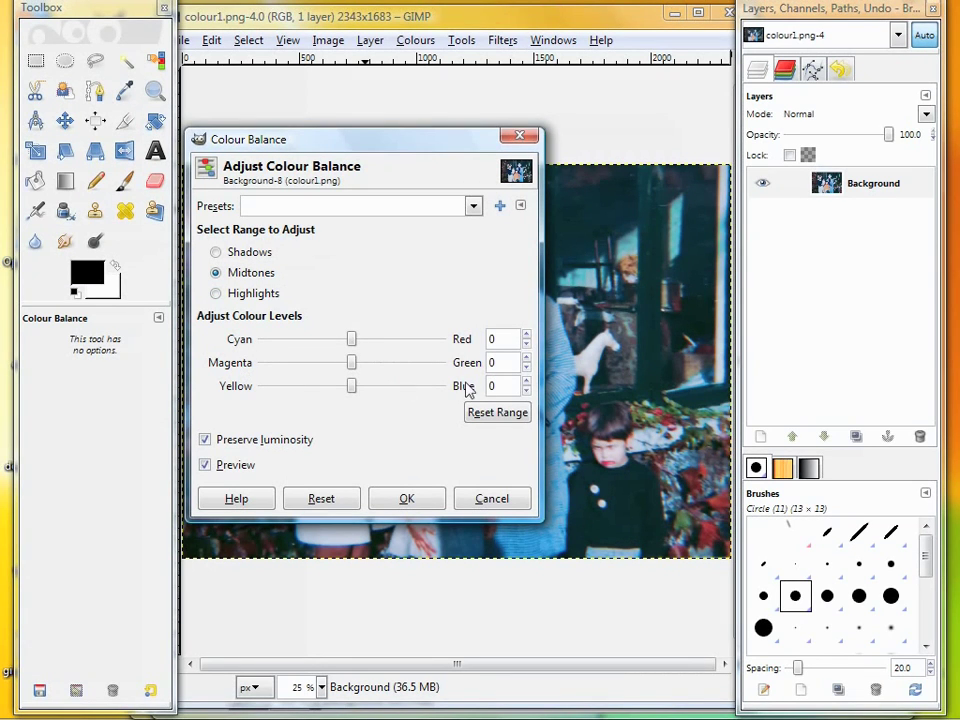
left_click_drag(413, 148, 274, 189)
left_click(86, 430)
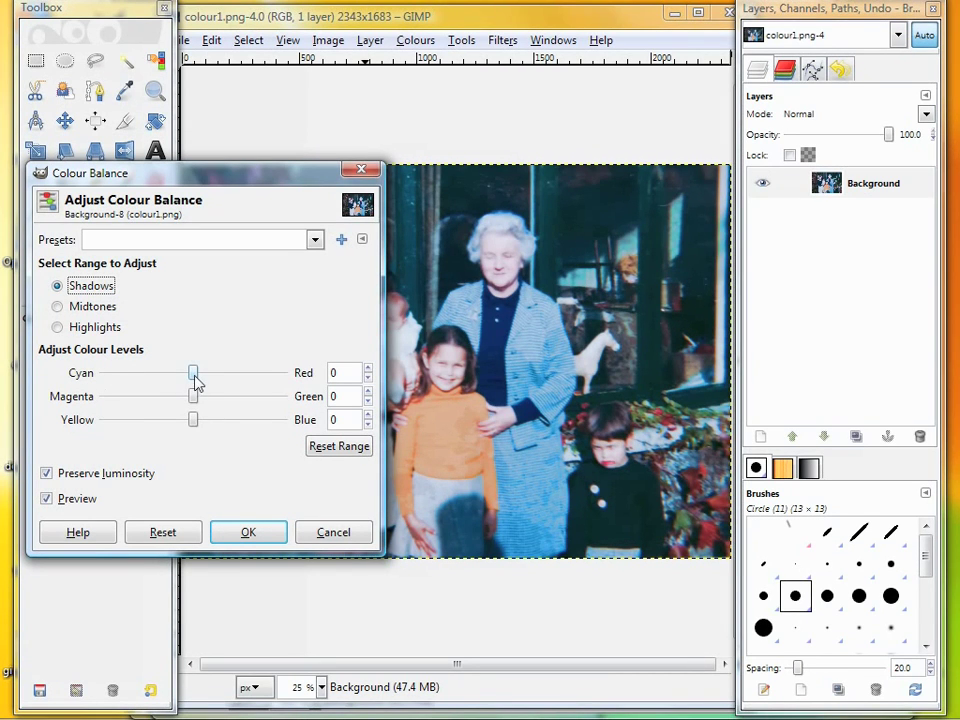
left_click_drag(193, 374, 214, 400)
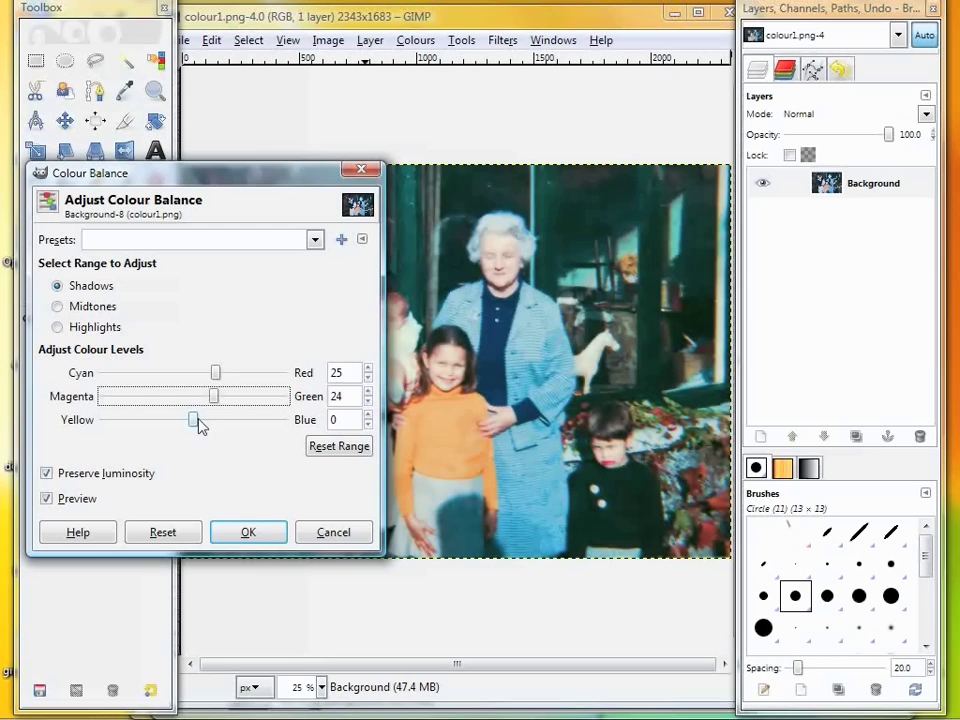
left_click_drag(197, 427, 202, 425)
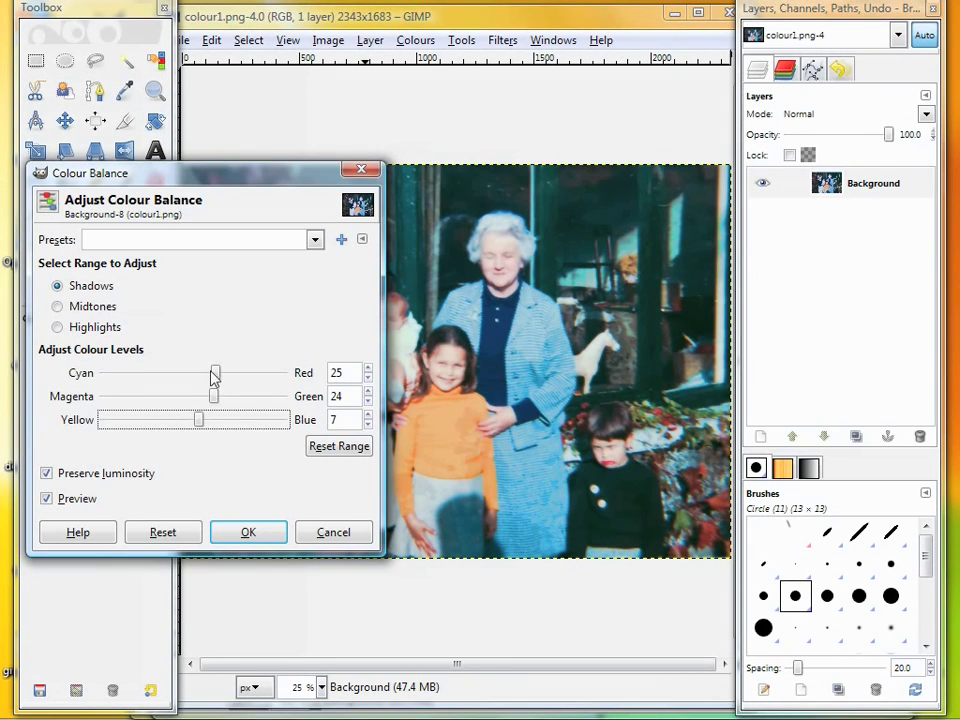
left_click_drag(214, 372, 220, 375)
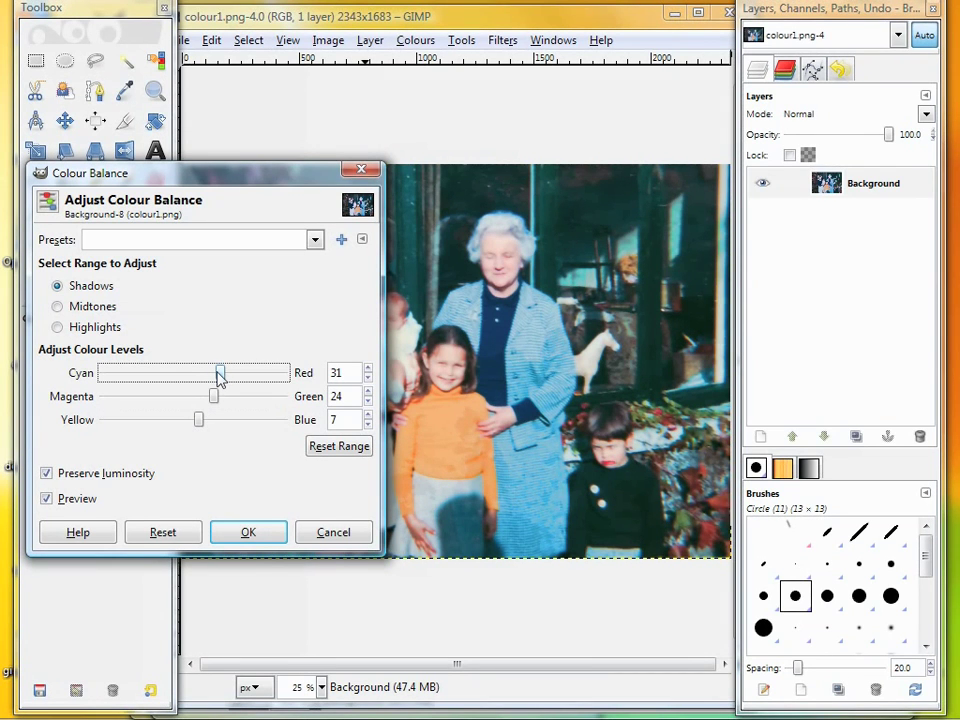
left_click_drag(286, 181, 401, 179)
left_click(365, 533)
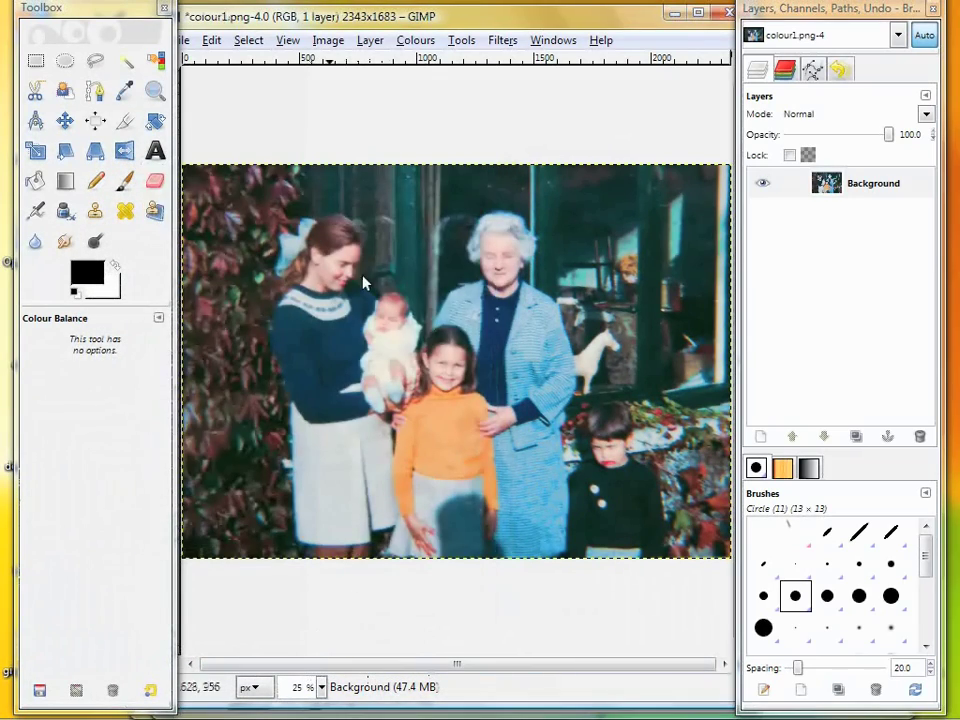
Step: Apply a Master Hue-Saturation change to colour1.png: hue 8, saturation -21
left_click(414, 41)
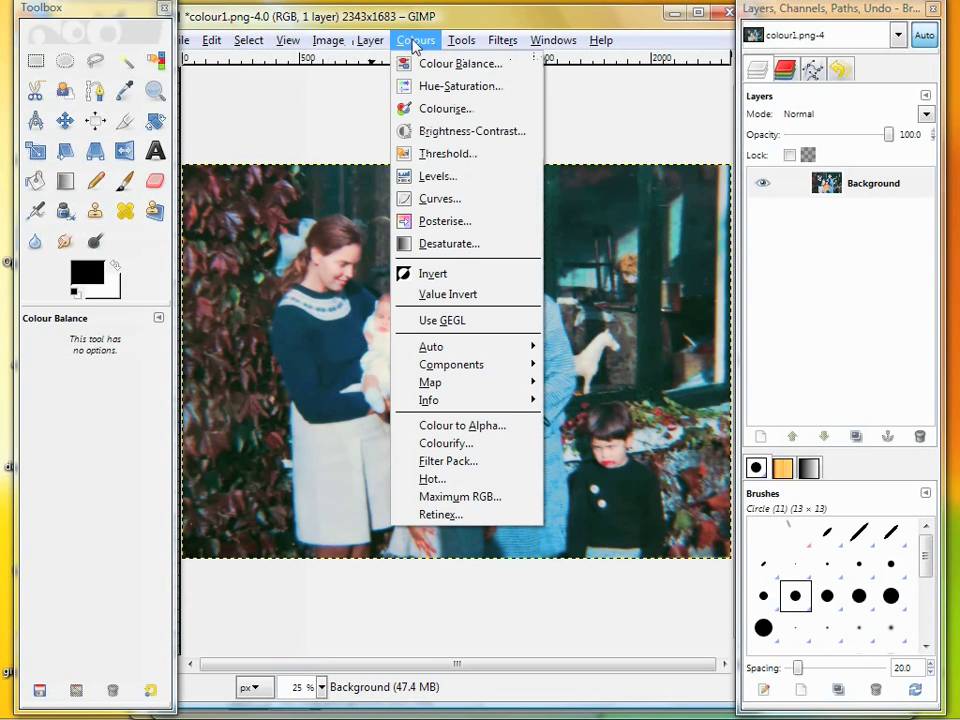
left_click(428, 88)
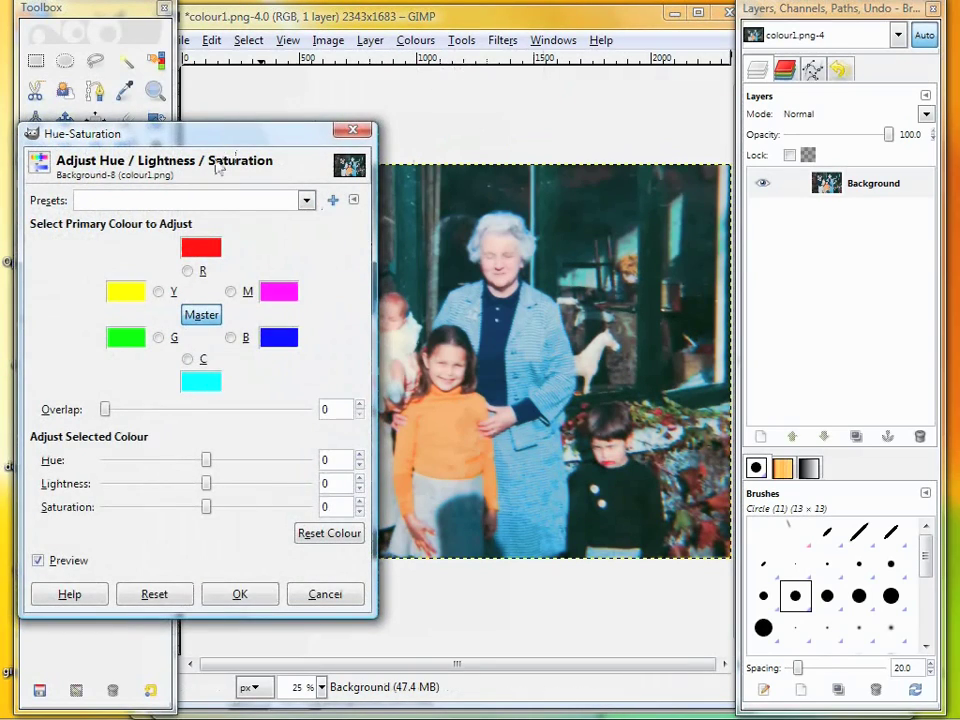
left_click_drag(217, 135, 236, 103)
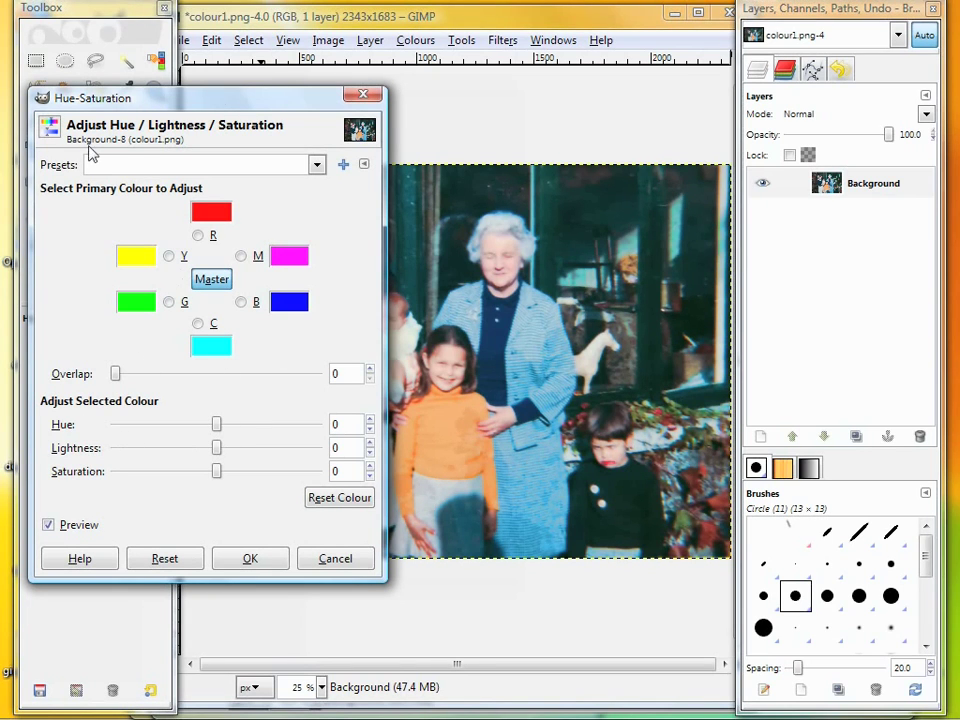
left_click(416, 41)
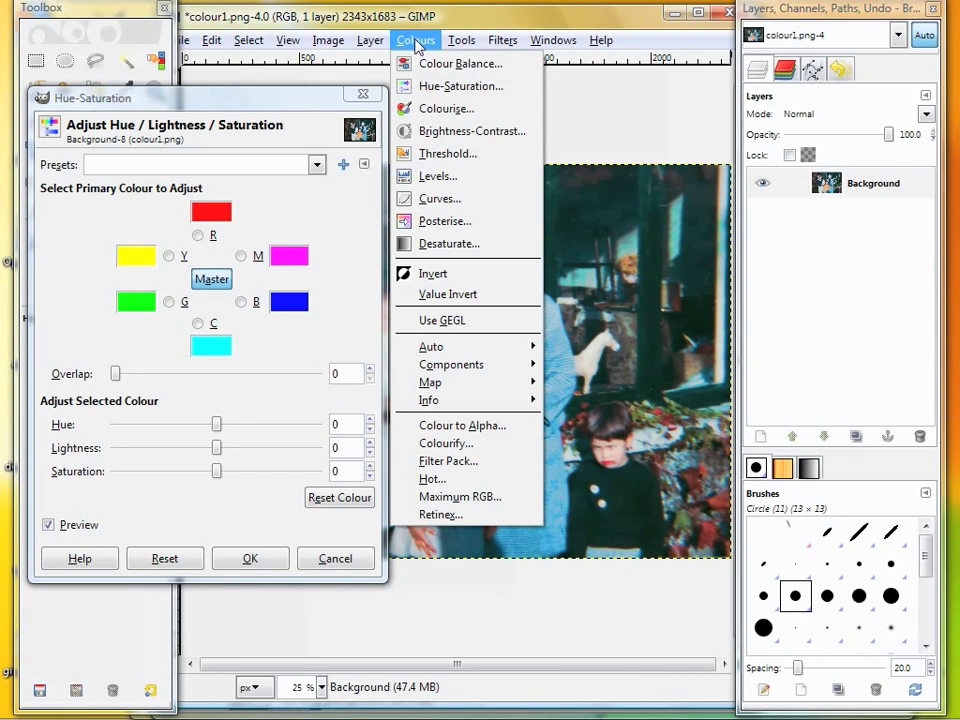
left_click(205, 196)
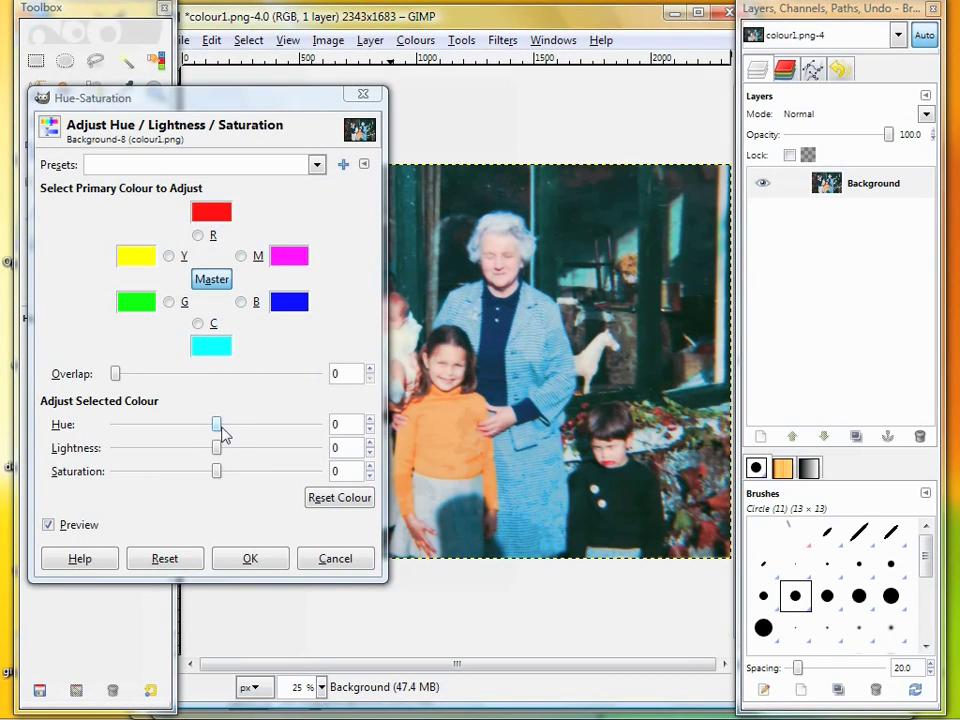
left_click_drag(219, 432, 223, 432)
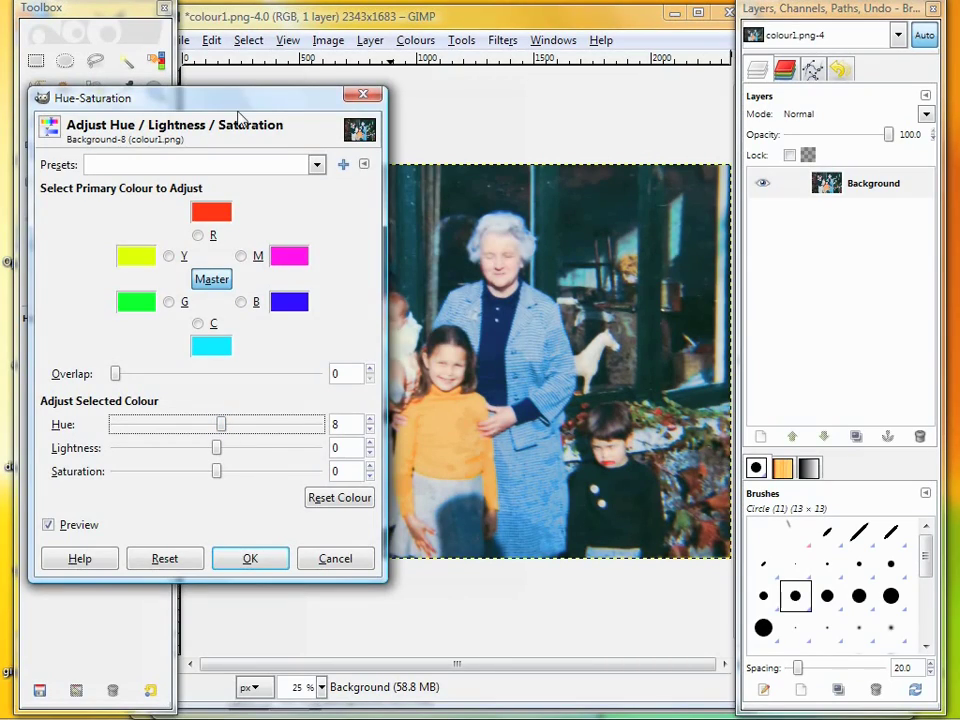
mouse_move(240, 110)
left_mouse_down()
mouse_move(336, 284)
mouse_move(171, 226)
mouse_move(229, 128)
mouse_move(445, 290)
mouse_move(313, 370)
mouse_move(268, 121)
mouse_move(250, 102)
left_mouse_up()
left_click_drag(231, 469, 211, 476)
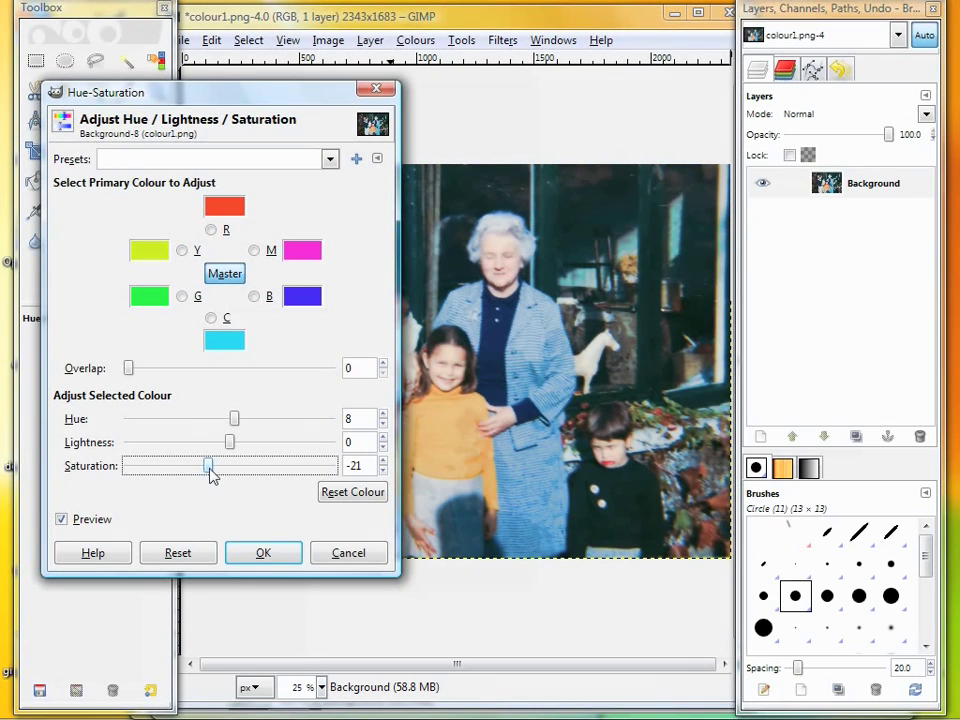
left_click(274, 553)
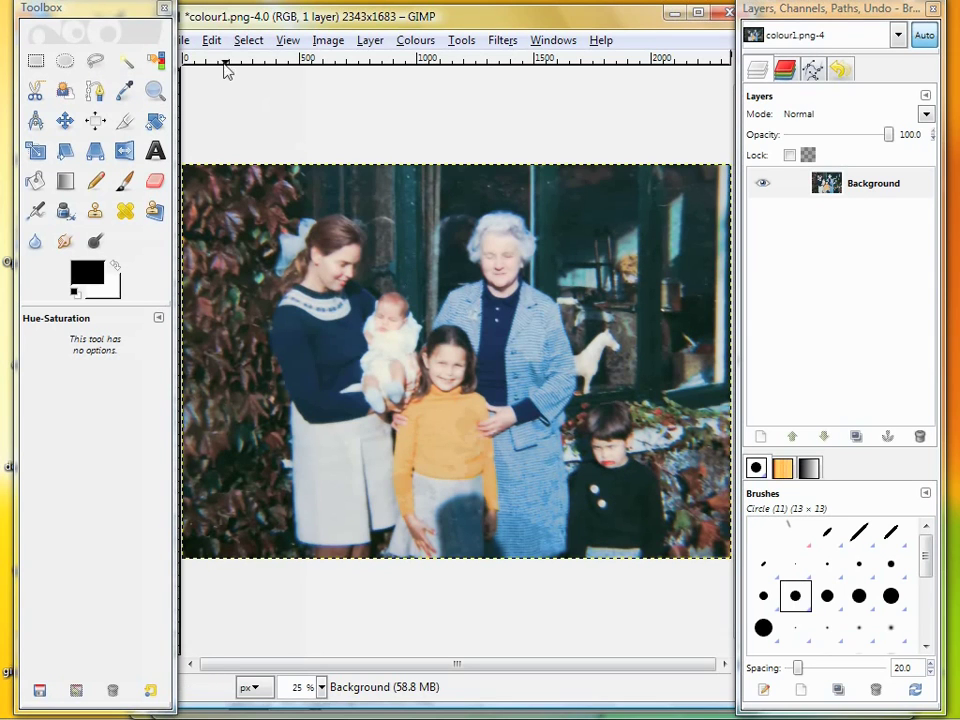
Step: Save the corrected photo as colour3.png in gimpstuff, replacing the existing file
mouse_move(228, 20)
left_mouse_down()
mouse_move(257, 20)
mouse_move(243, 28)
left_mouse_up()
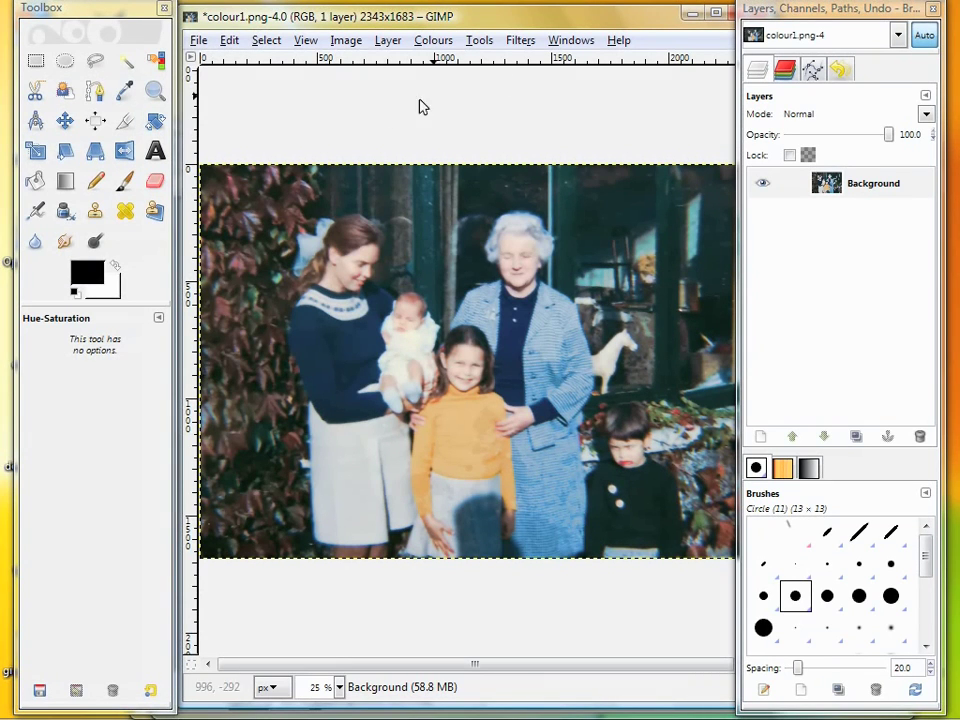
left_click(200, 41)
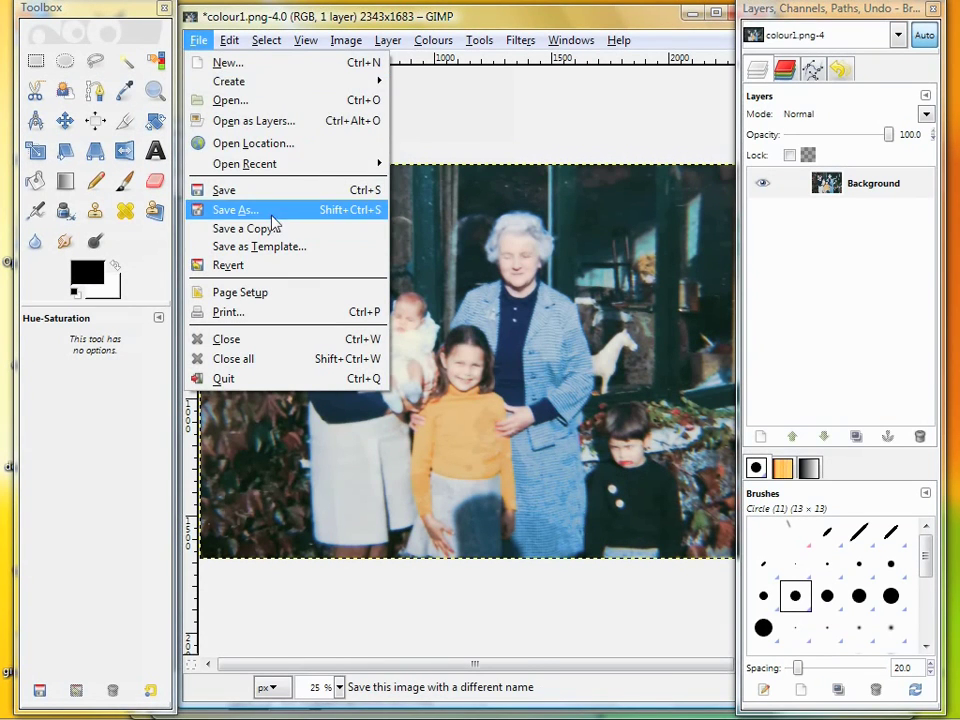
left_click(235, 210)
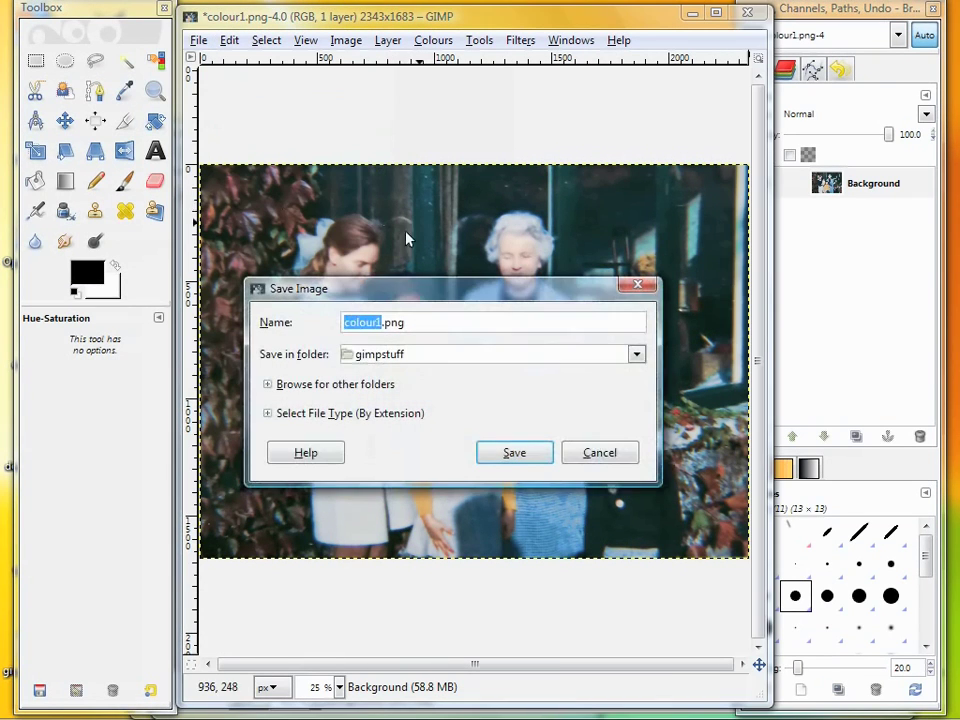
left_click(379, 322)
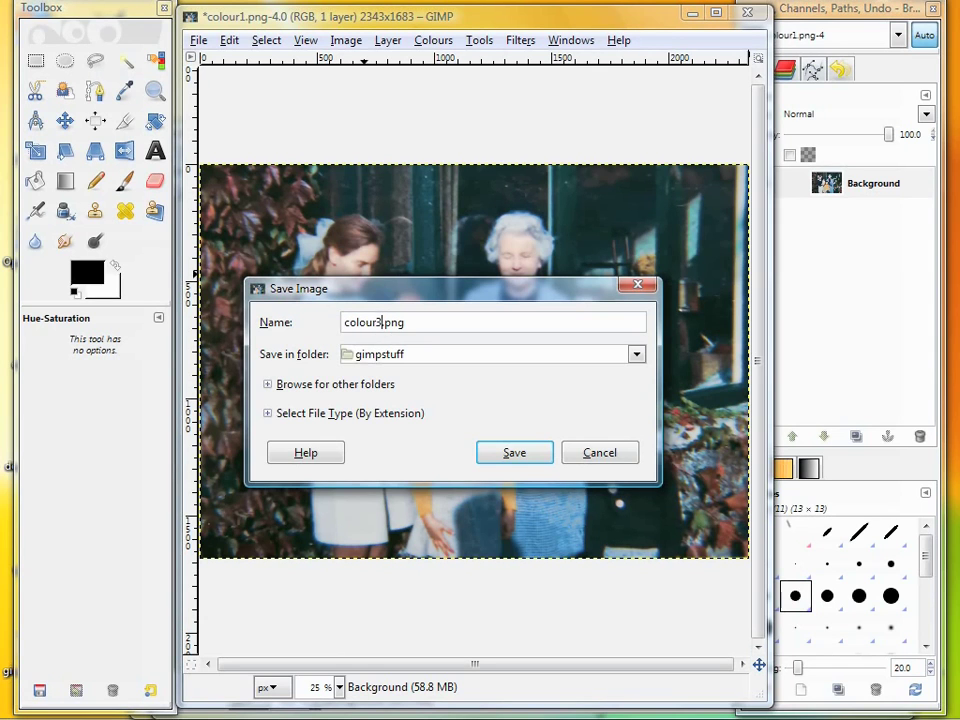
key("Delete")
type("3")
key("Return")
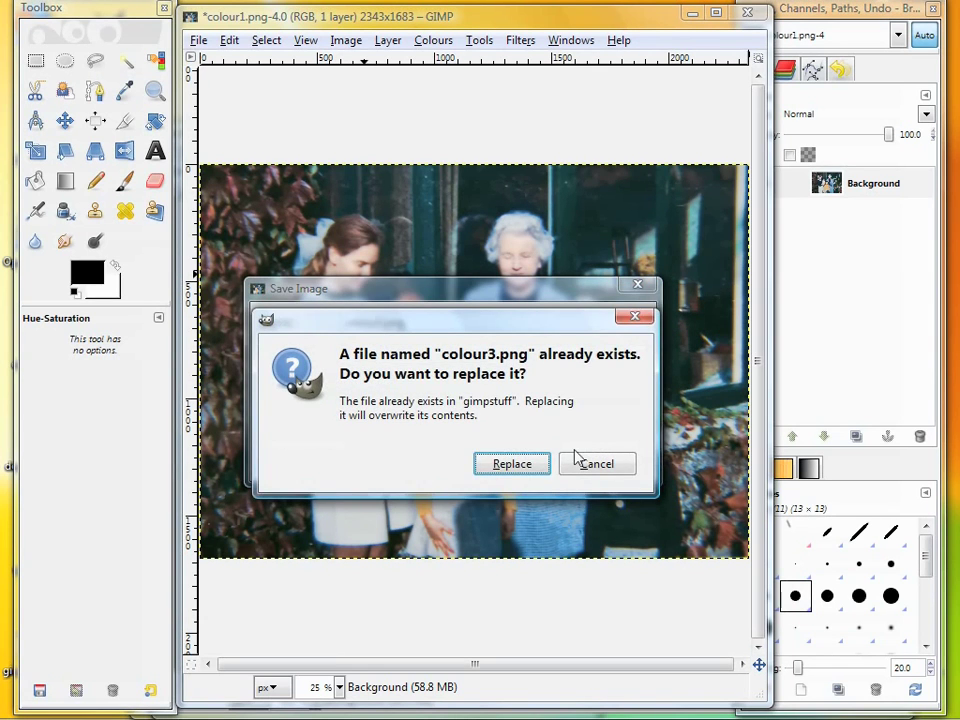
left_click(537, 466)
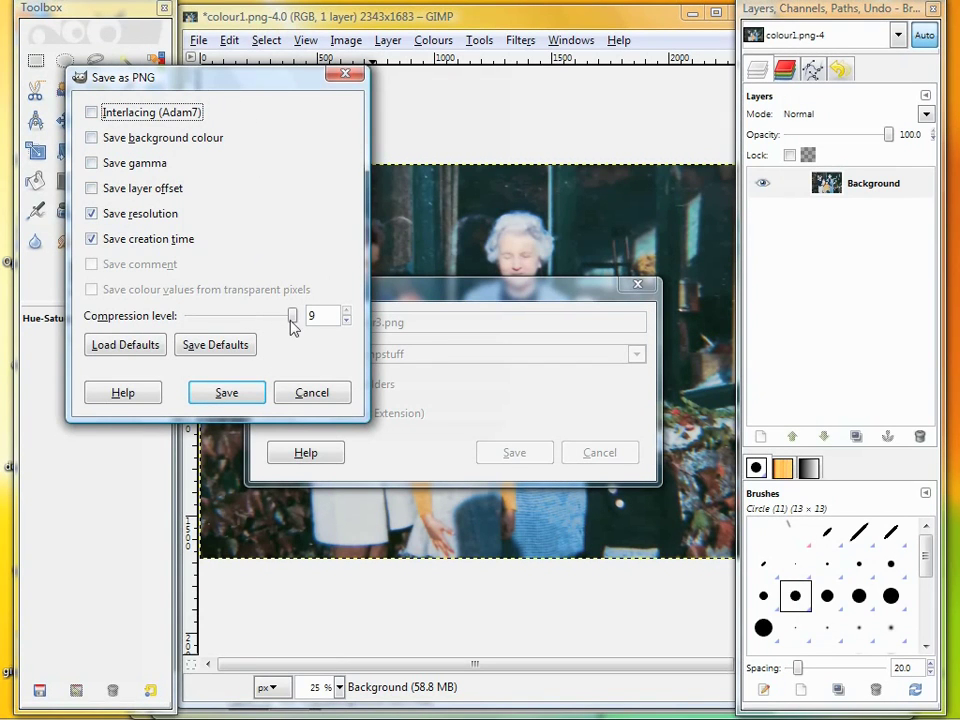
left_click(229, 398)
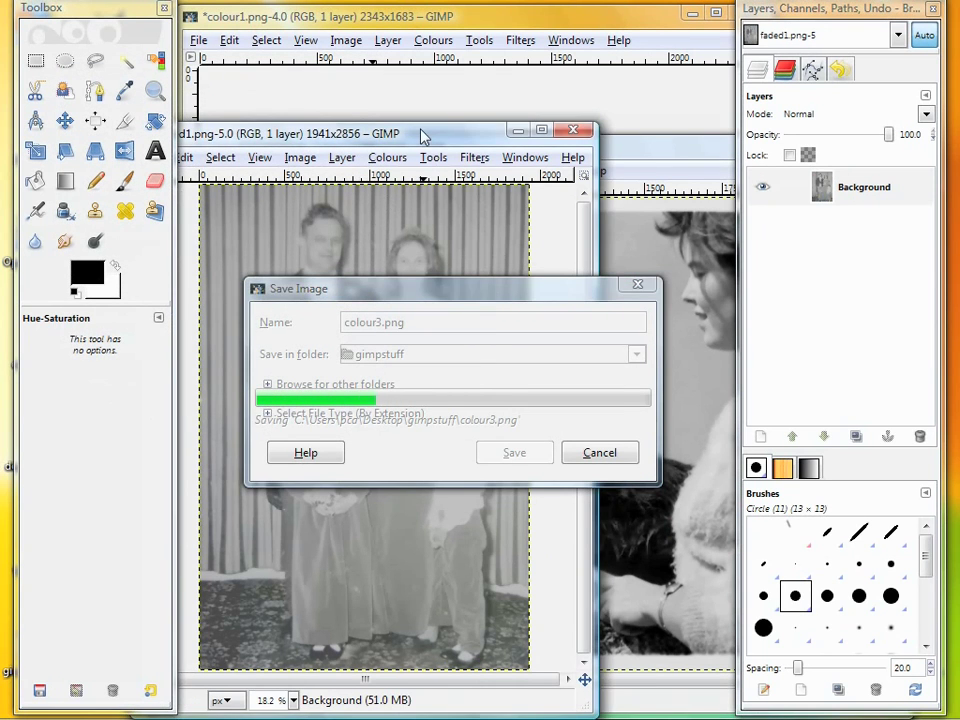
Step: Bring the faded1.png family photo window to the front
left_click_drag(424, 136, 511, 72)
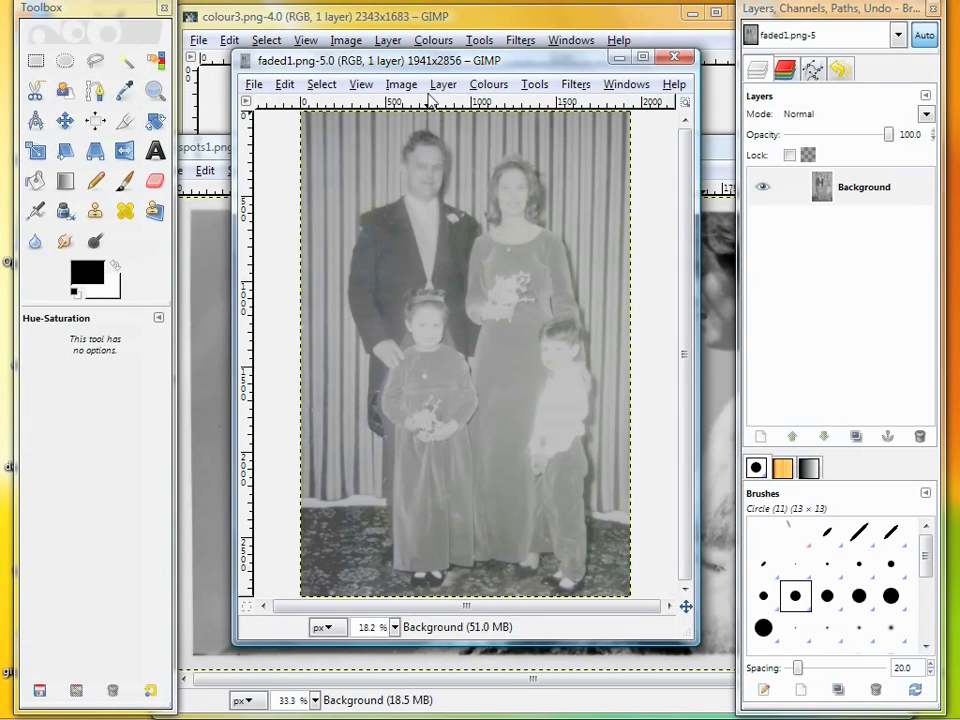
Step: Switch faded1.png to Greyscale mode and confirm Greyscale is now set
left_click(490, 85)
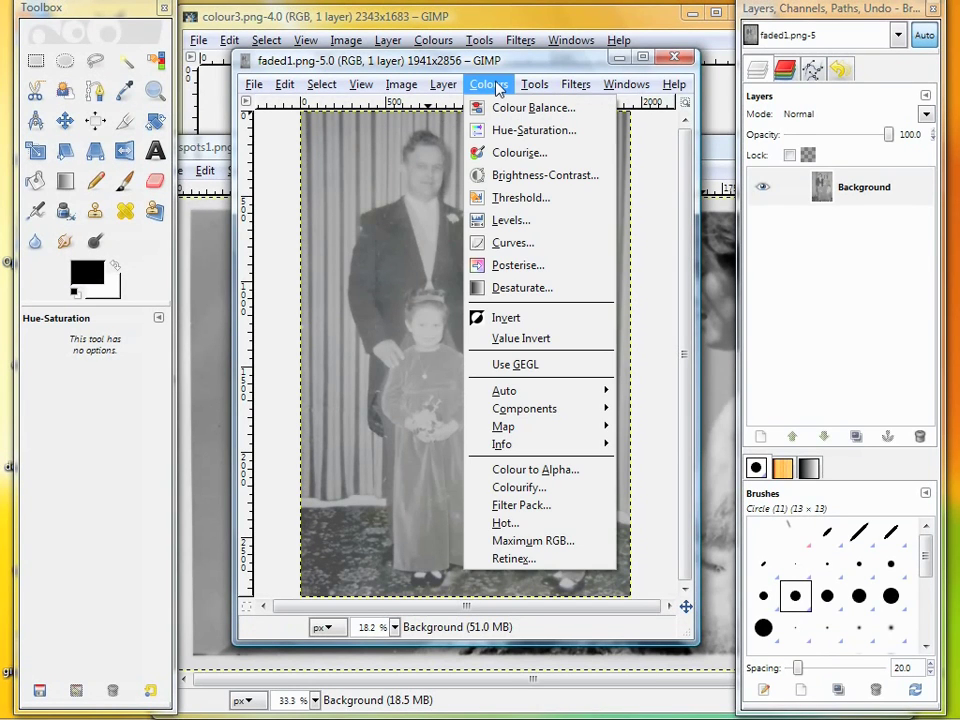
mouse_move(401, 84)
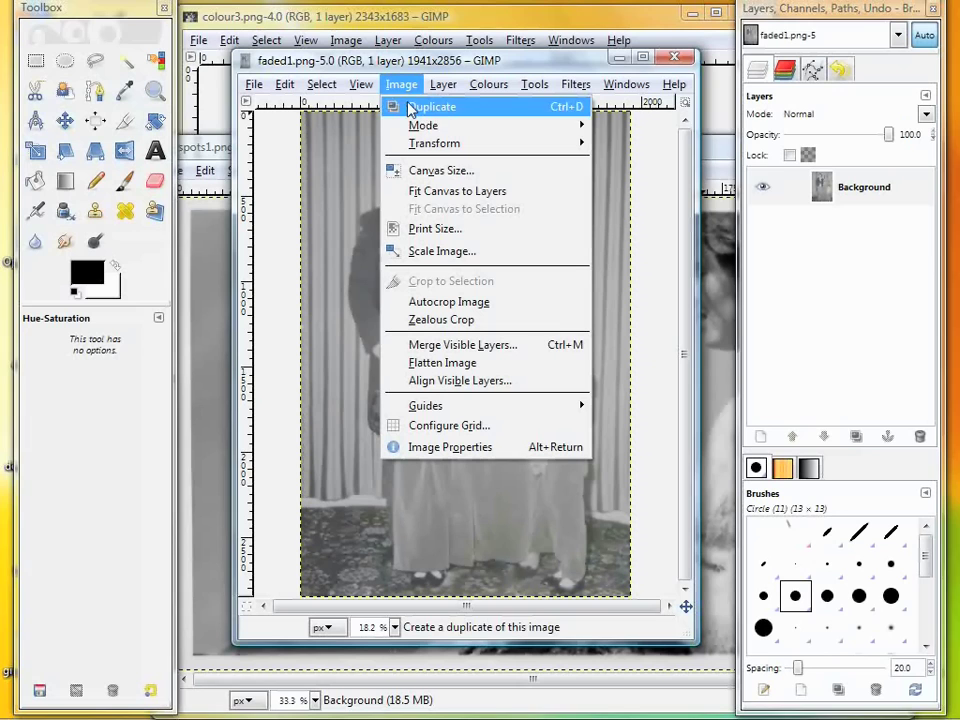
mouse_move(411, 124)
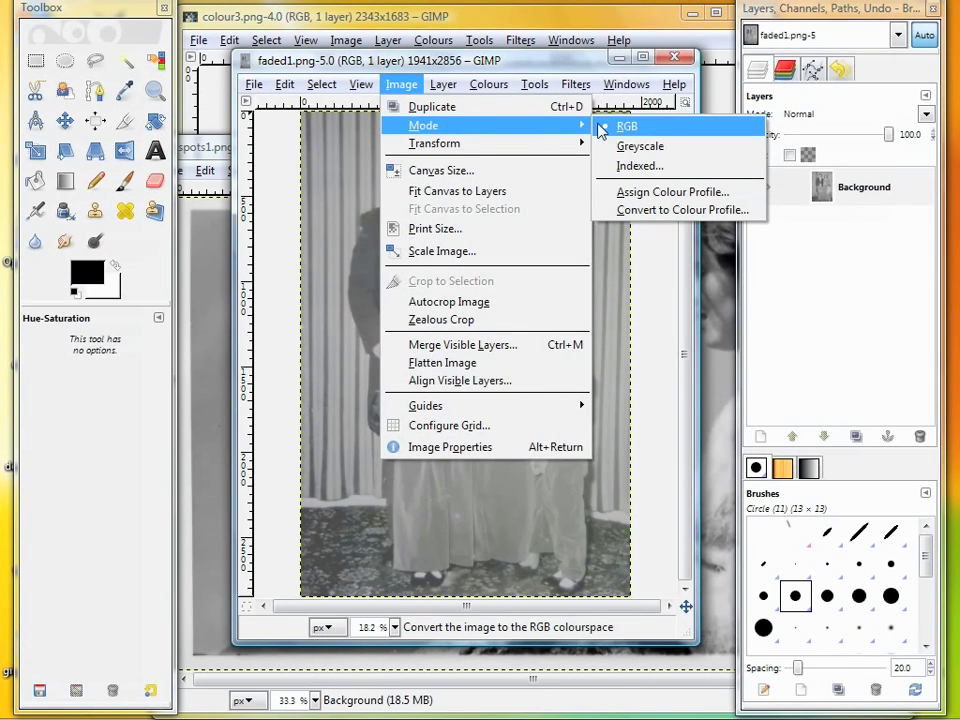
left_click(628, 146)
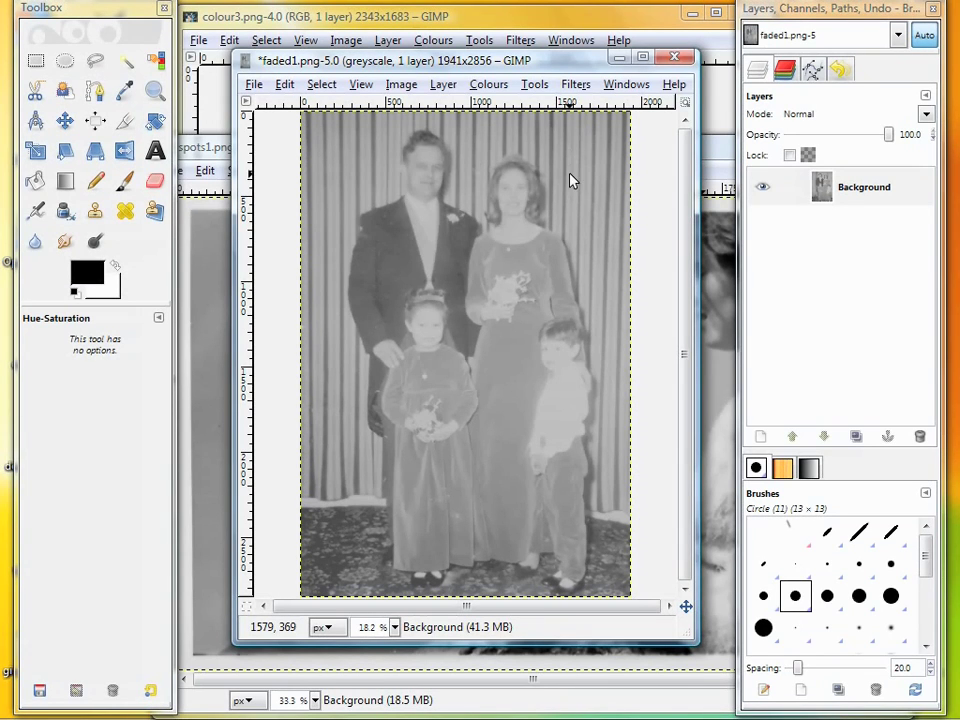
left_click(401, 85)
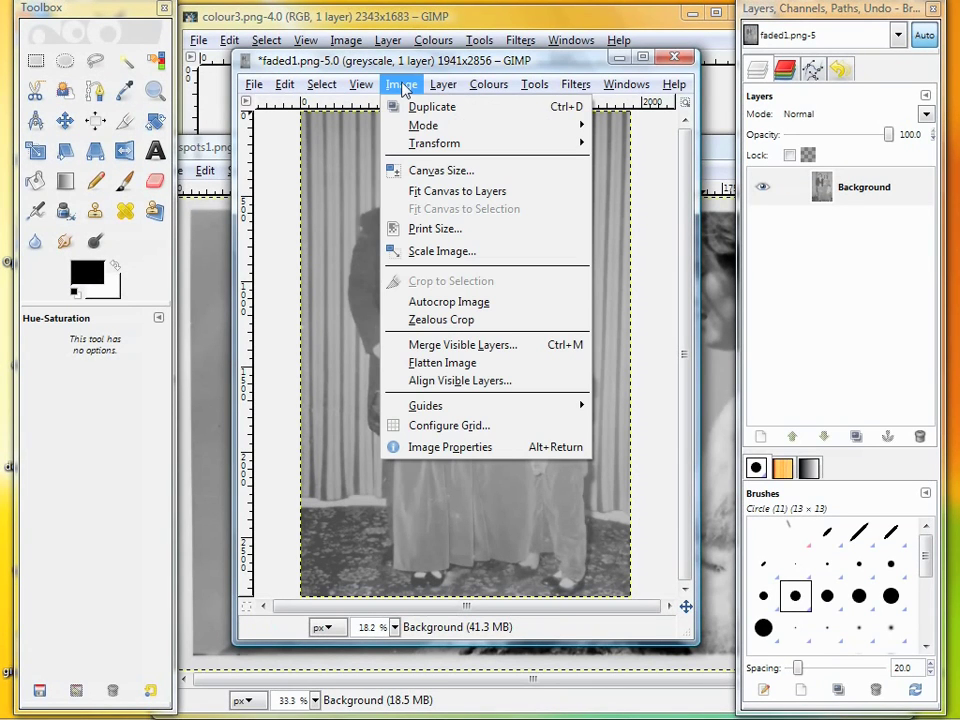
mouse_move(424, 128)
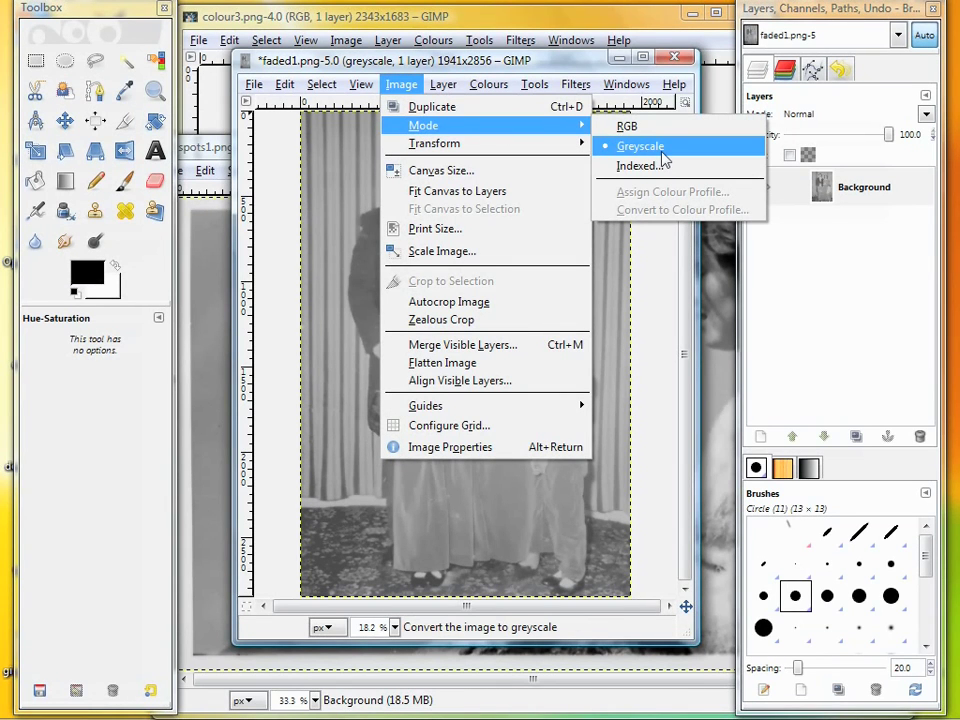
left_click(410, 88)
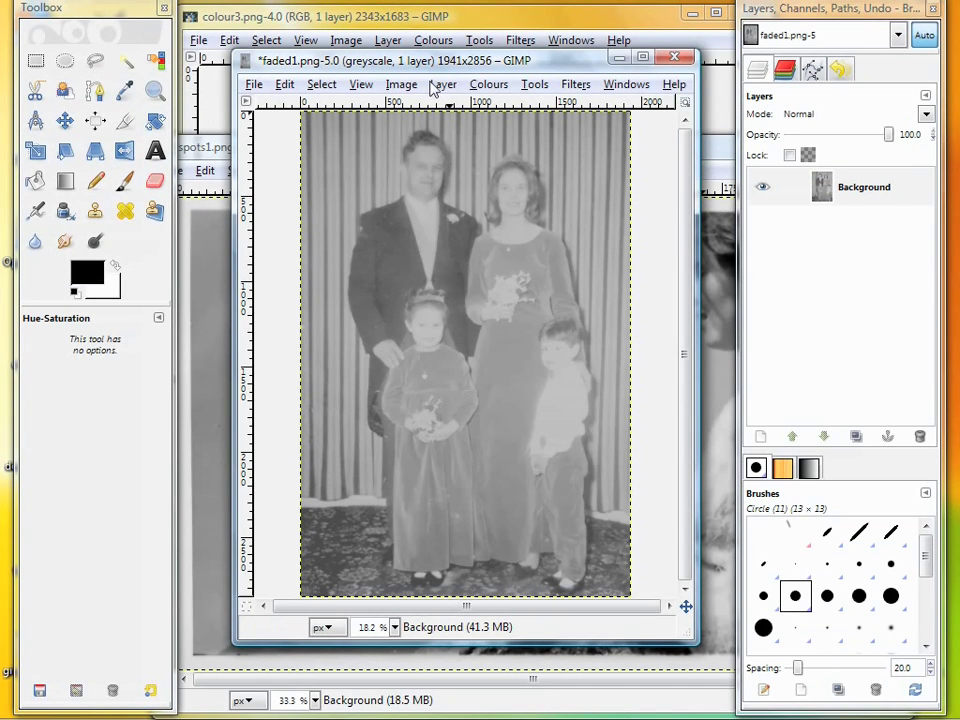
Step: In Curves, add an upper point on the Value curve and lift it to brighten highlights
left_click(488, 85)
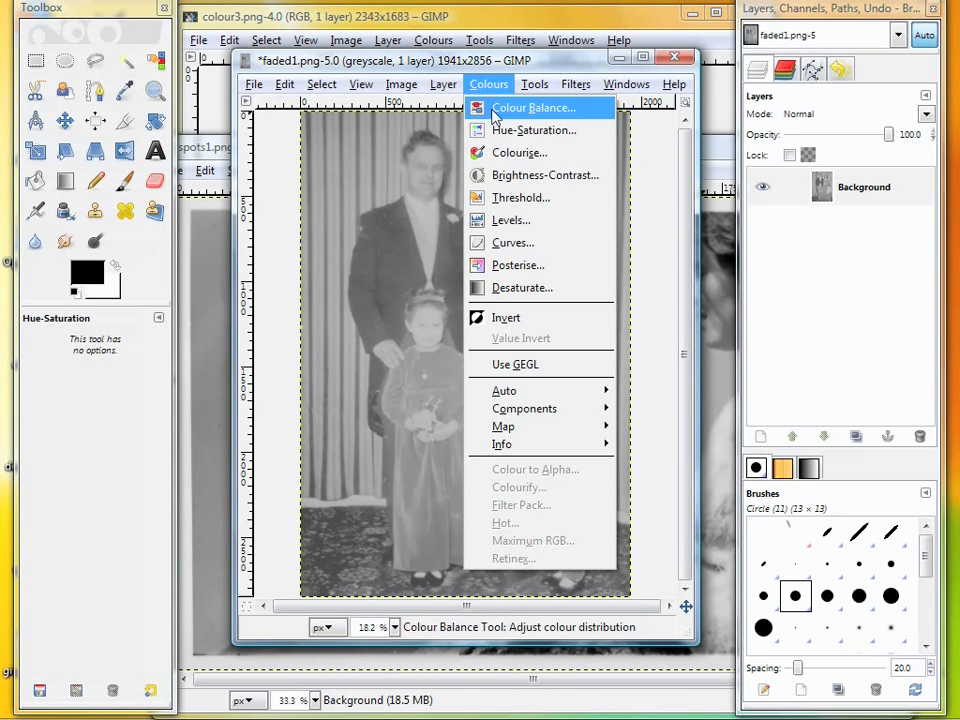
left_click(512, 244)
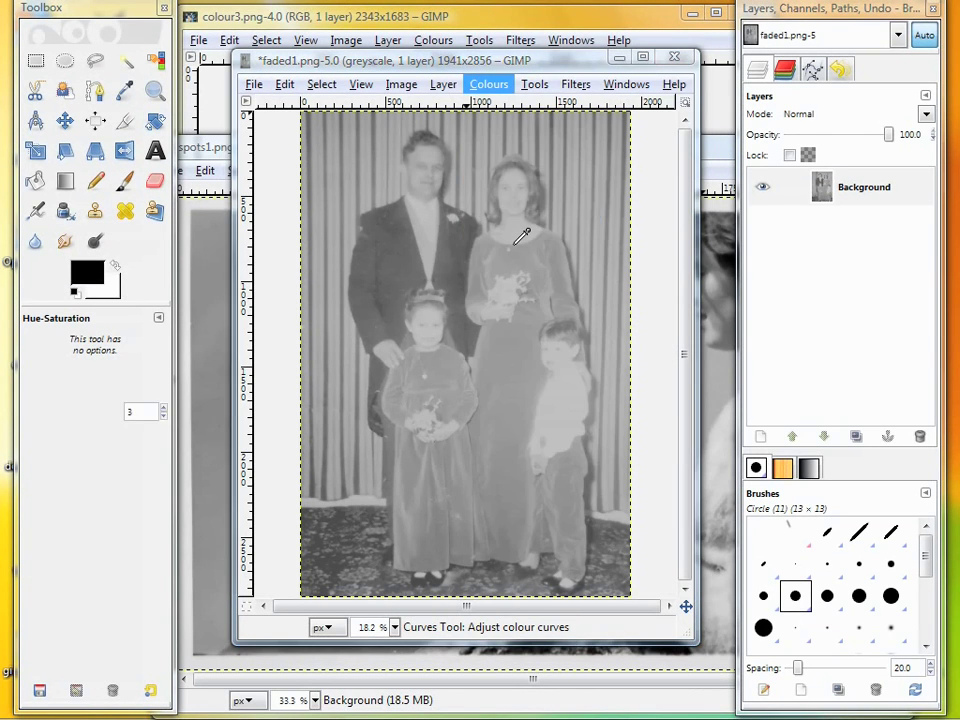
left_click_drag(355, 100, 307, 86)
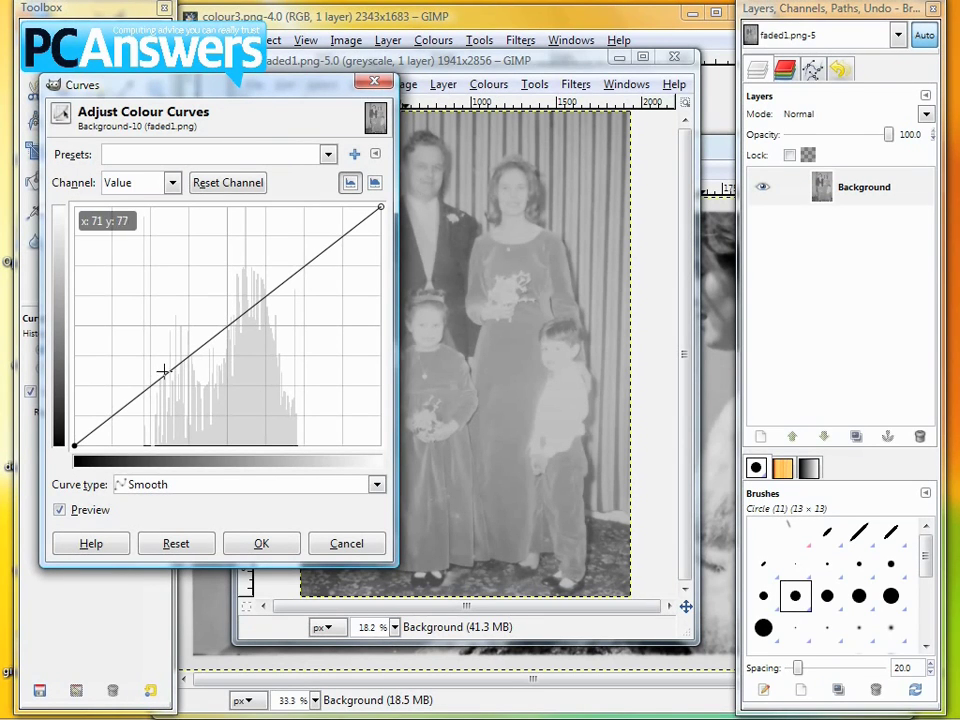
left_click(212, 345)
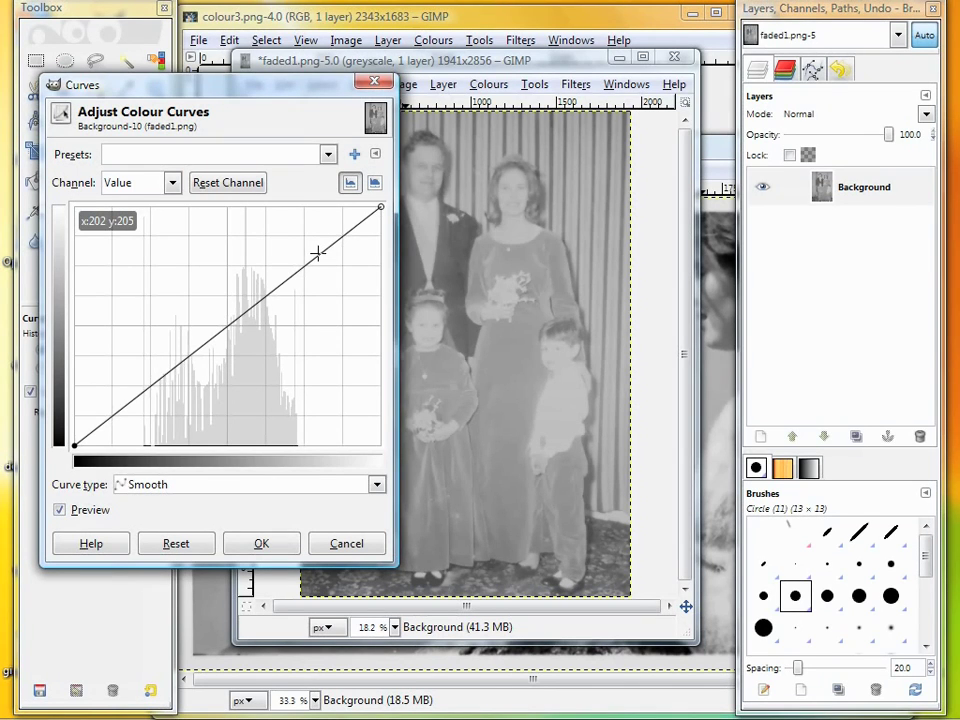
left_click_drag(317, 253, 308, 229)
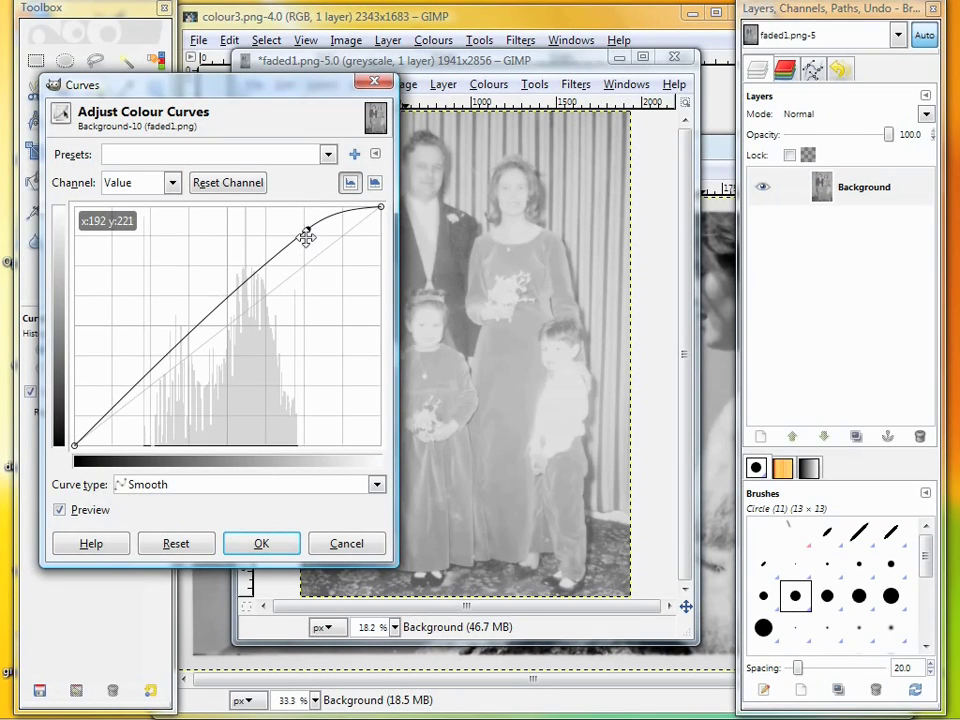
left_click_drag(309, 229, 309, 229)
Step: Pull shadow points down into an S-curve and fine-tune the highlights point for stronger contrast
left_click_drag(134, 389, 148, 438)
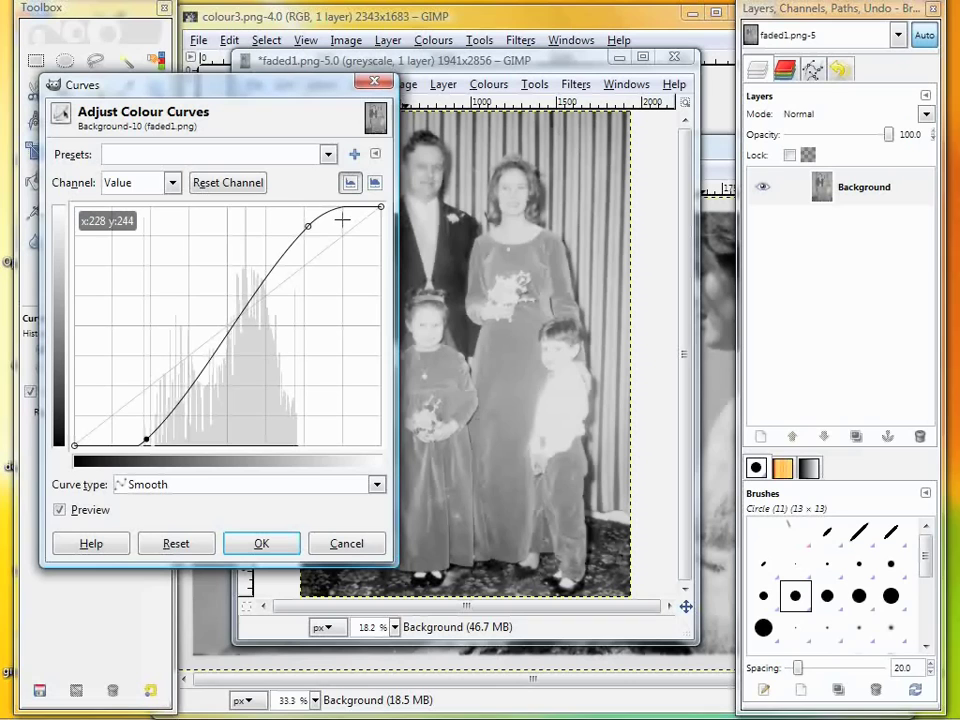
left_click_drag(307, 227, 305, 225)
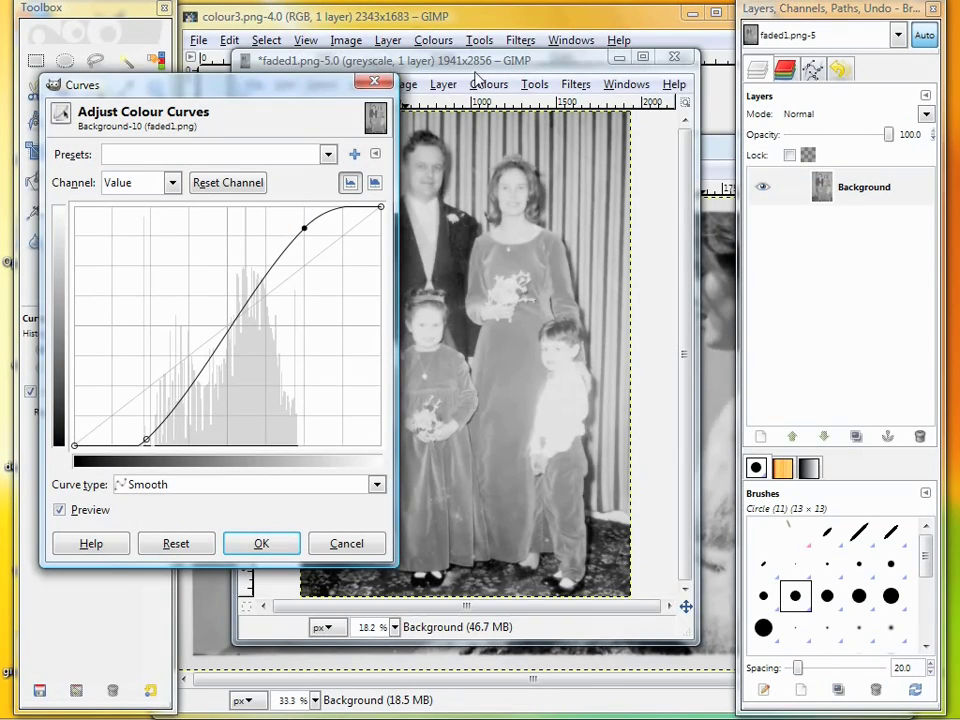
left_click_drag(476, 66, 559, 61)
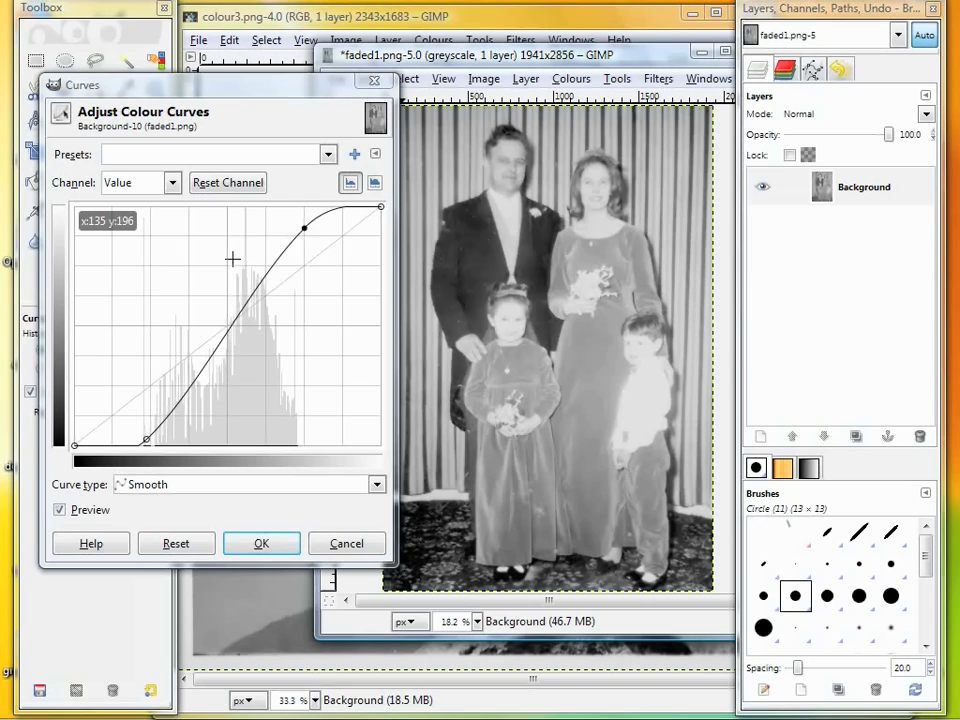
mouse_move(301, 228)
left_mouse_down()
mouse_move(318, 225)
mouse_move(307, 221)
left_mouse_up()
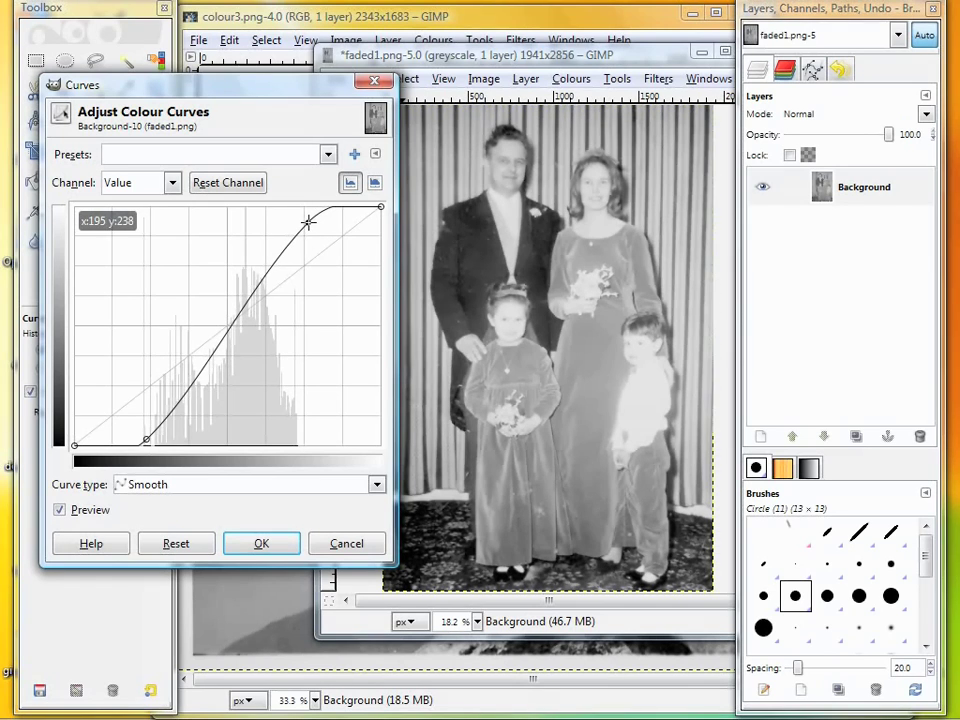
left_click(162, 421)
left_click_drag(162, 421, 163, 431)
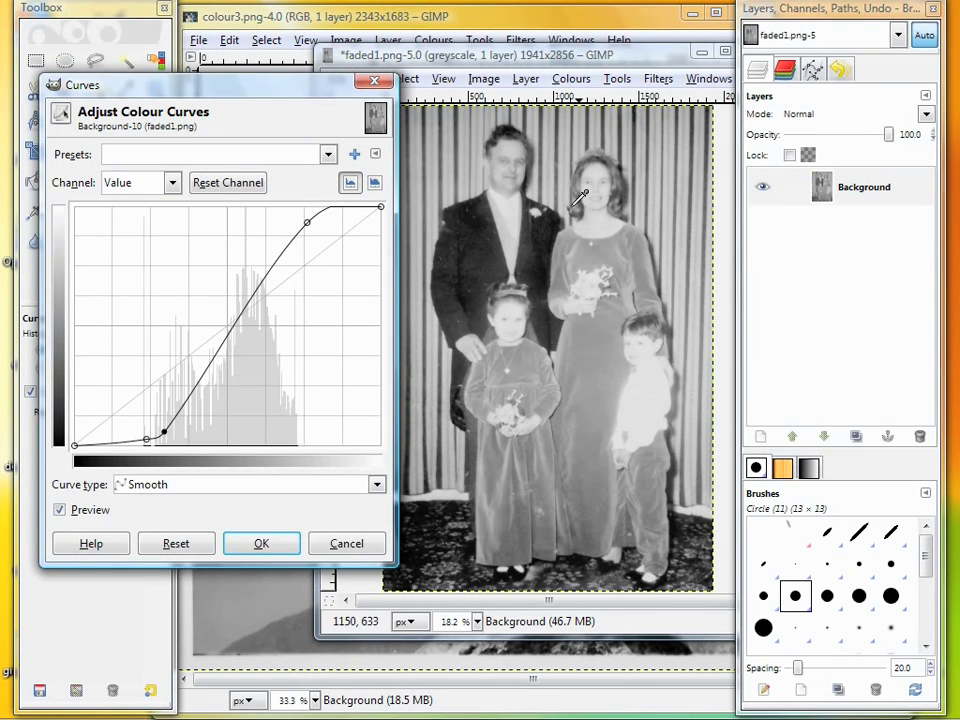
left_click(545, 62)
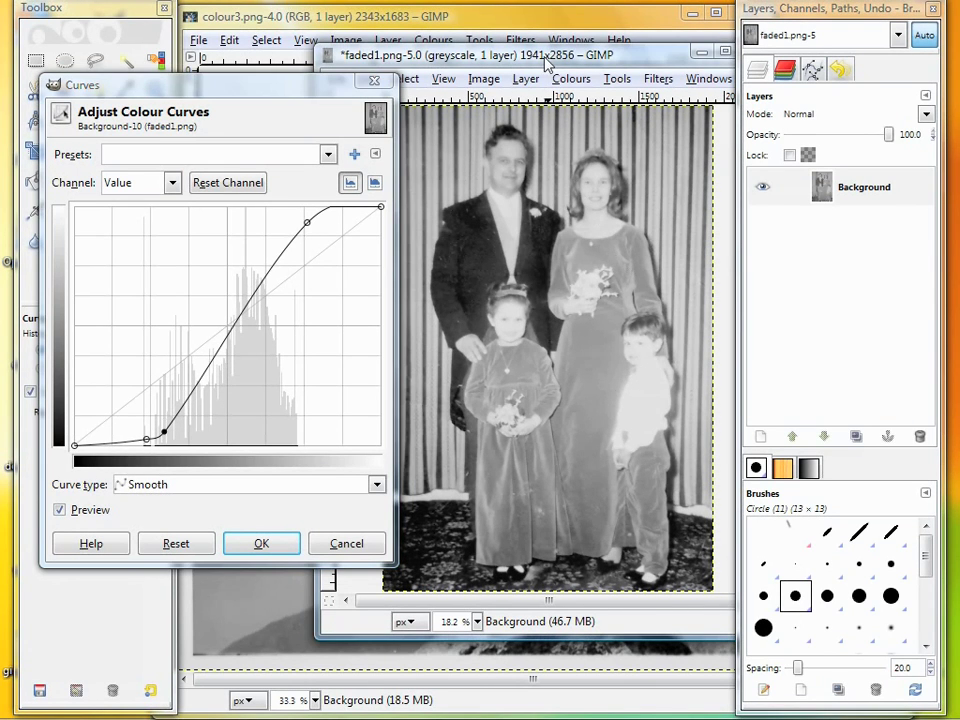
Step: Apply the curve, then add Brightness-Contrast with brightness 0 and contrast 4
left_click(261, 543)
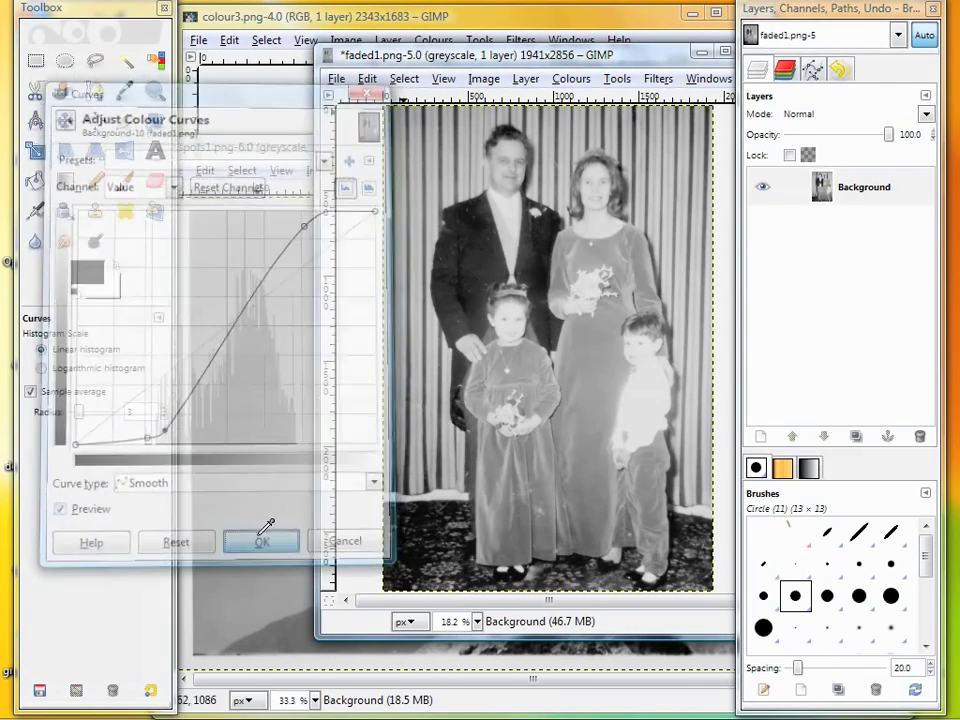
left_click_drag(549, 58, 476, 63)
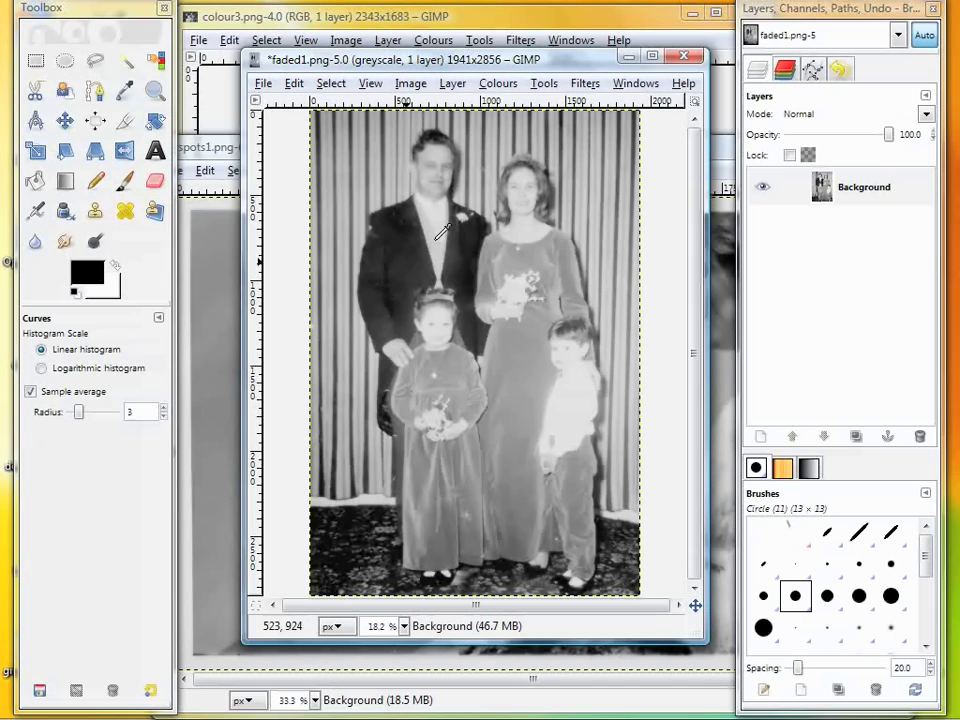
left_click(499, 86)
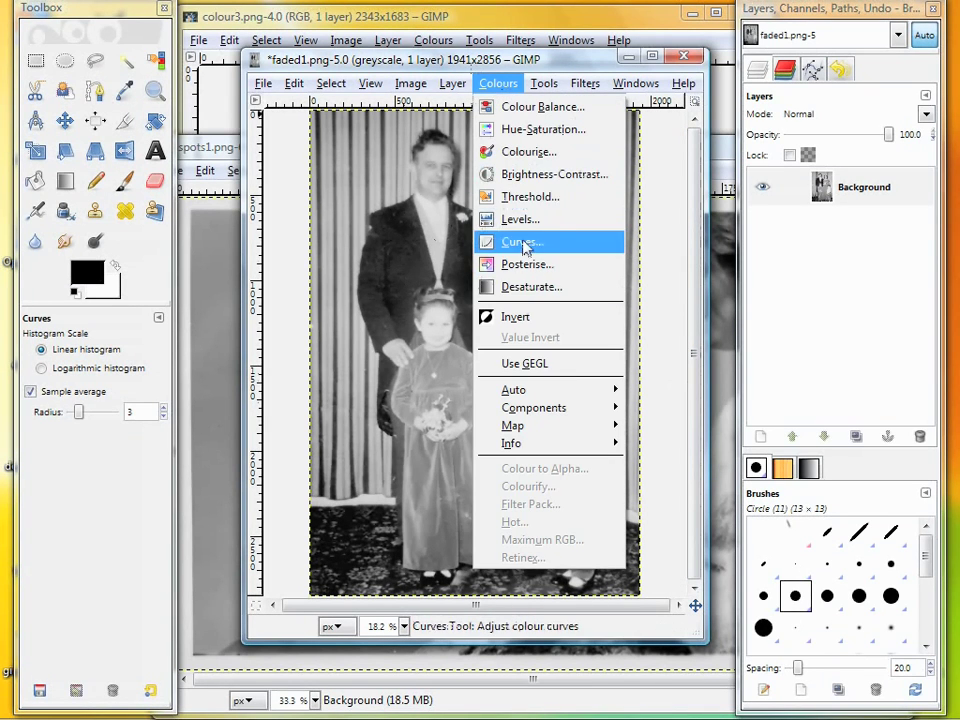
left_click(554, 174)
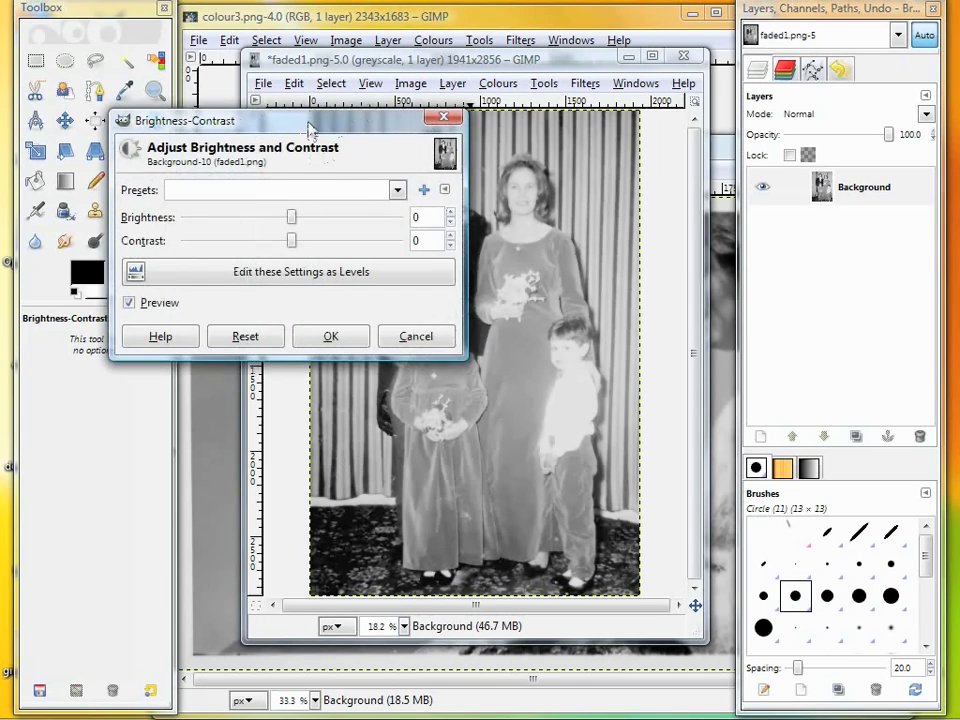
left_click_drag(308, 124, 167, 117)
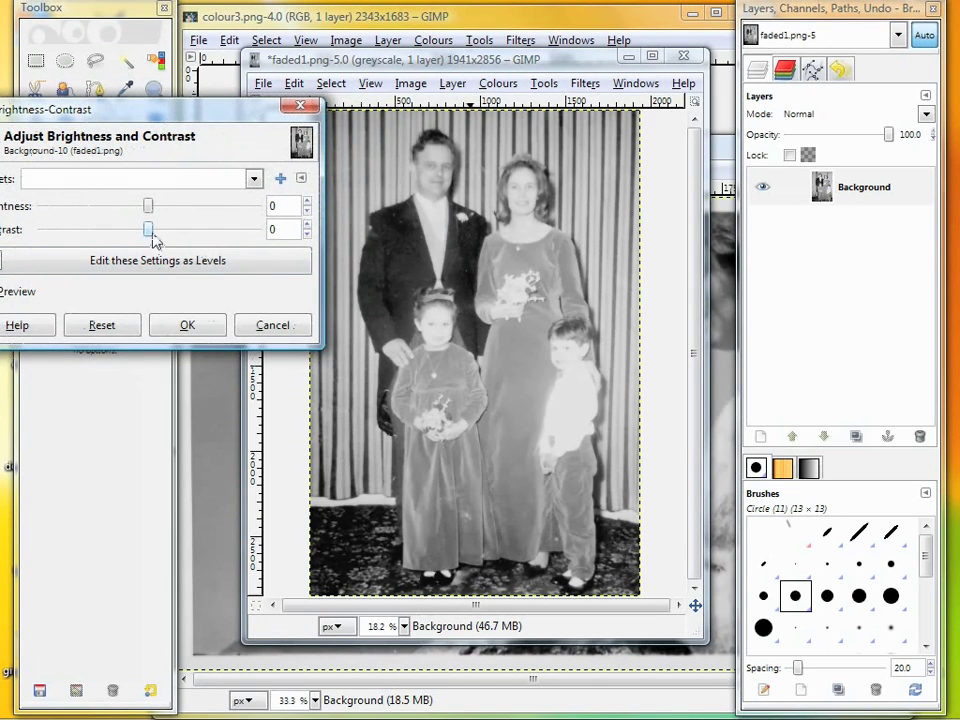
mouse_move(152, 232)
left_mouse_down()
mouse_move(162, 232)
mouse_move(152, 232)
left_mouse_up()
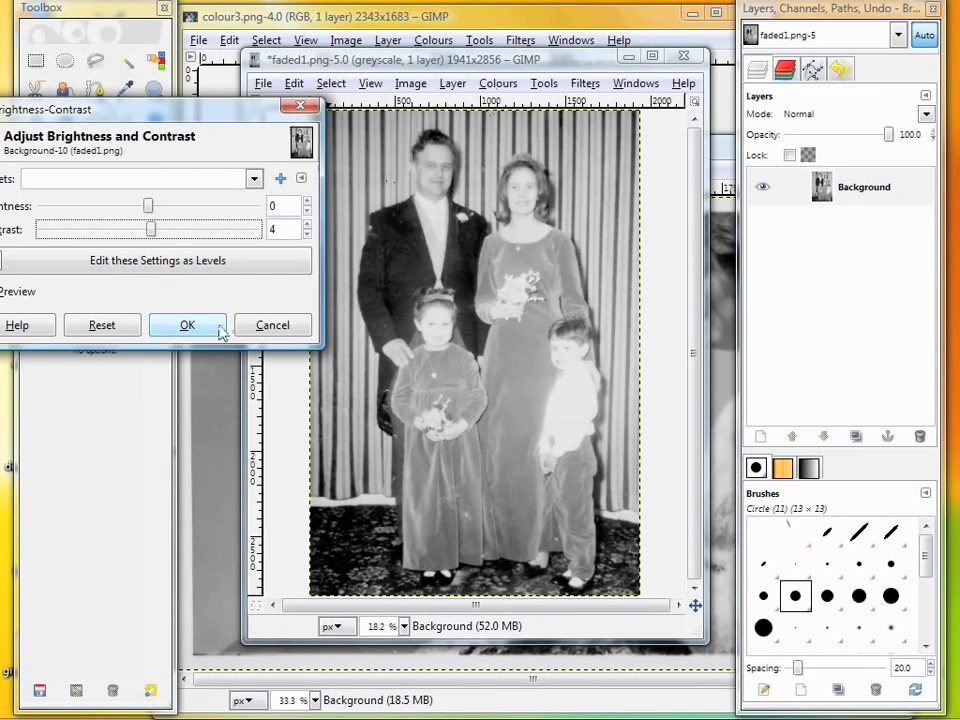
left_click(187, 327)
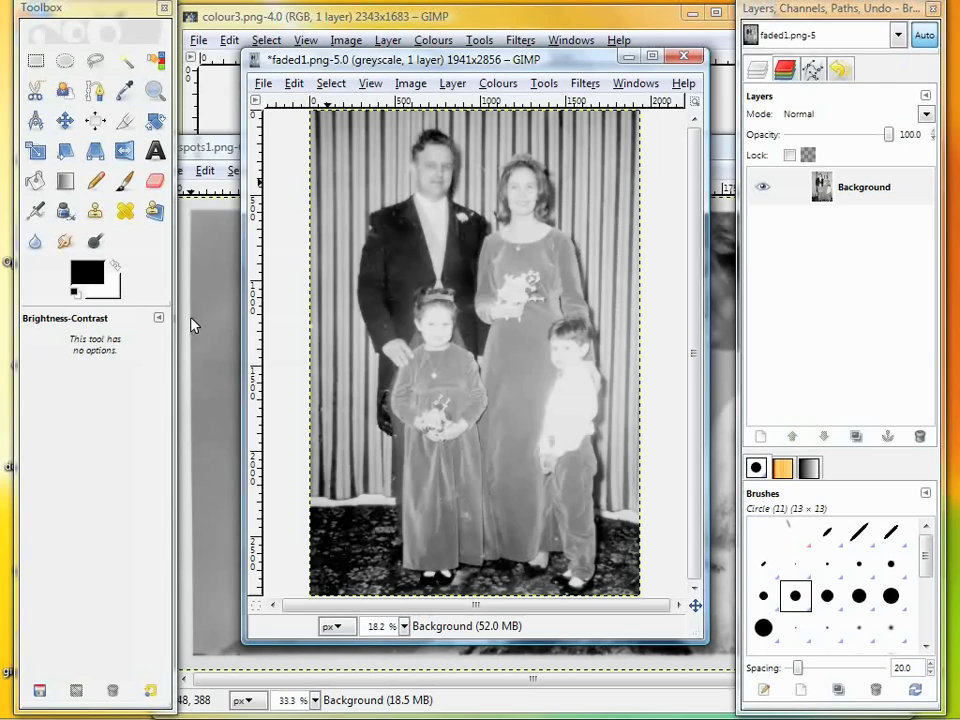
Step: Close the wedding photo without saving, bringing the spots1.png dog photo forward
left_click(699, 56)
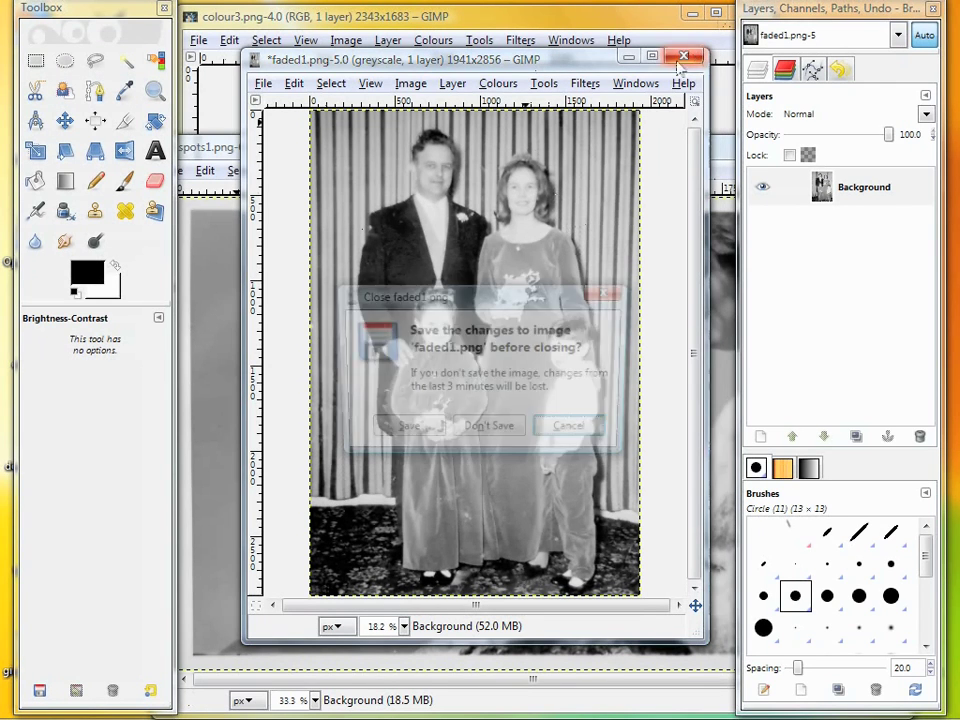
left_click(484, 433)
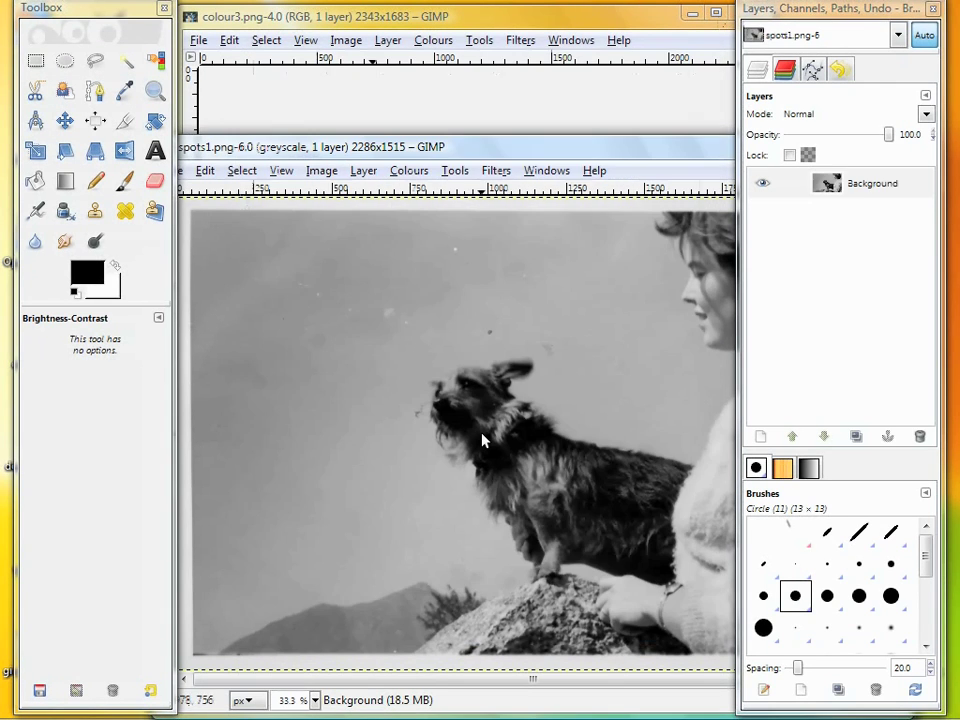
left_click_drag(577, 157, 534, 92)
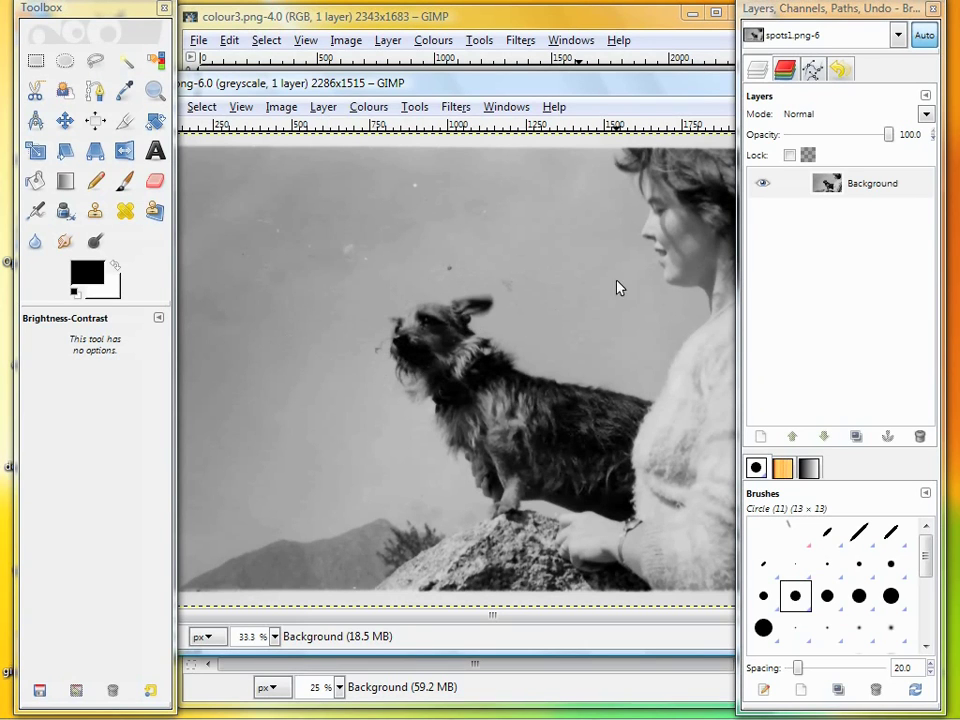
Step: Zoom the dog photo to 150% on the dusty sky and move its window higher
left_click_drag(485, 87, 449, 90)
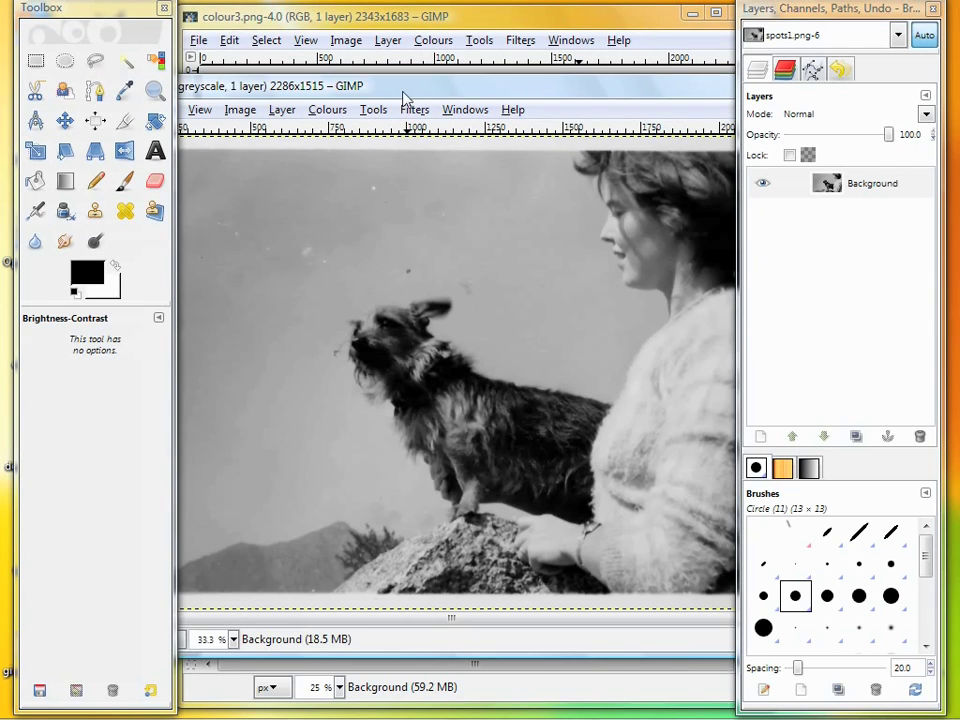
left_click_drag(405, 96, 449, 133)
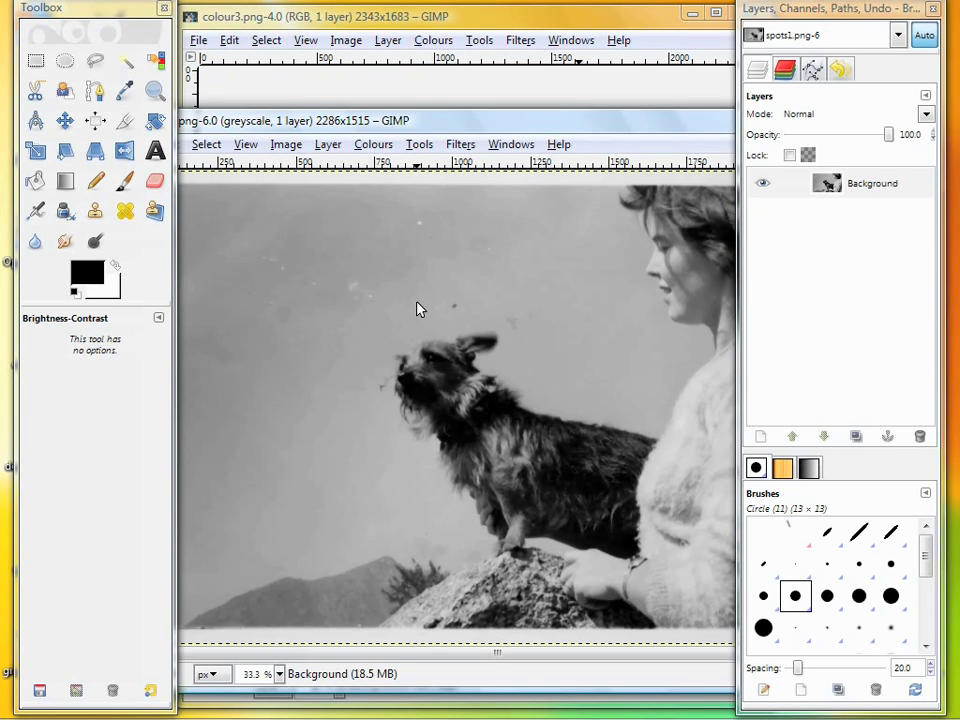
scroll(397, 314, "up", 2)
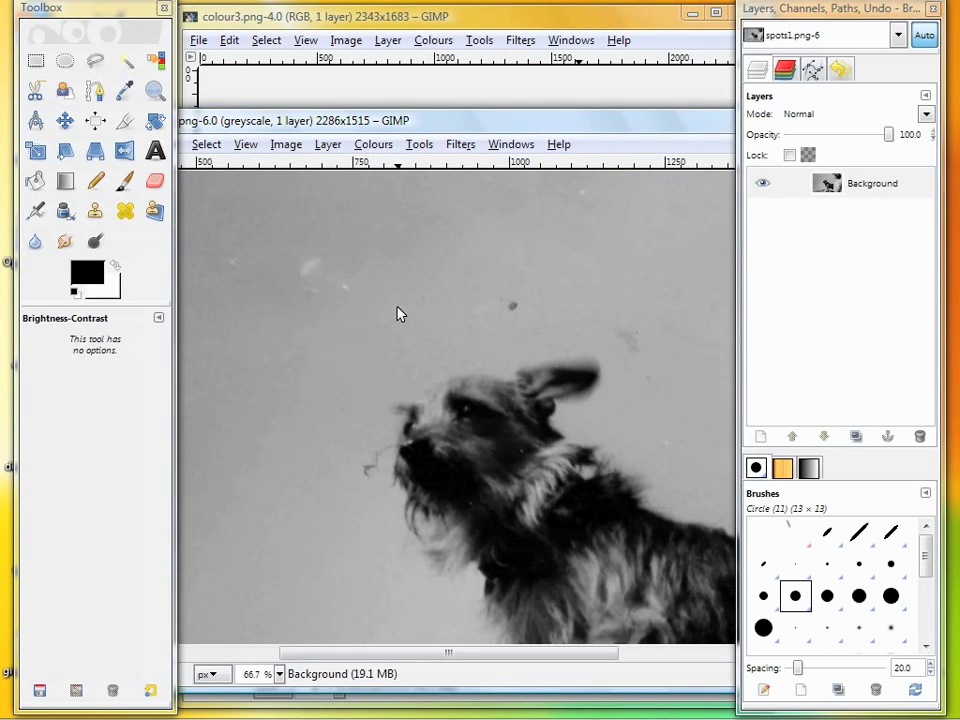
scroll(397, 314, "up", 2)
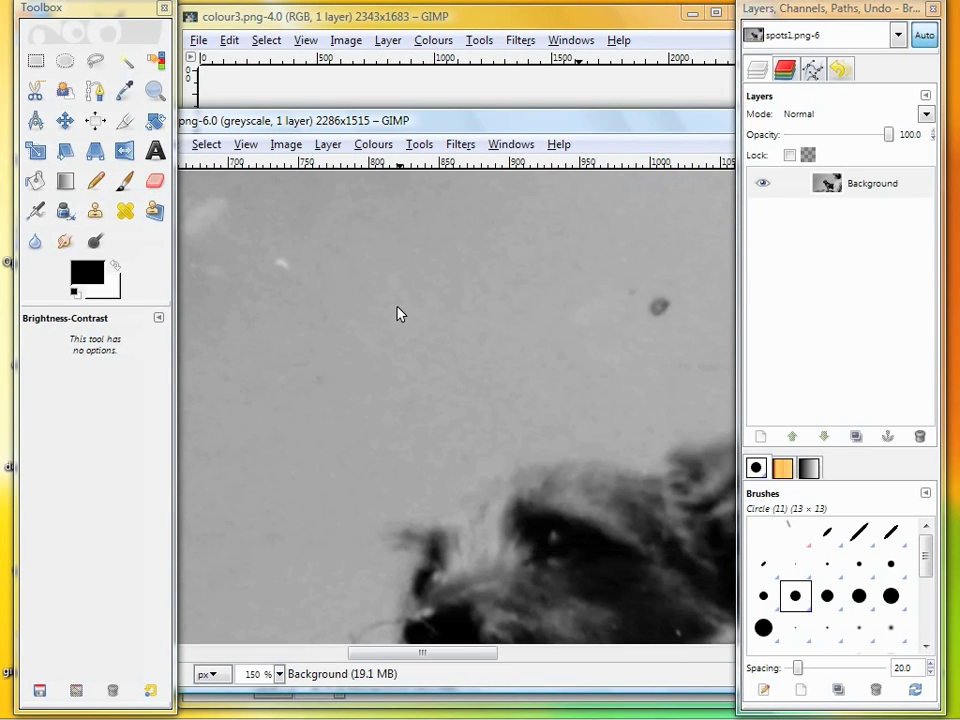
left_click_drag(537, 131, 444, 90)
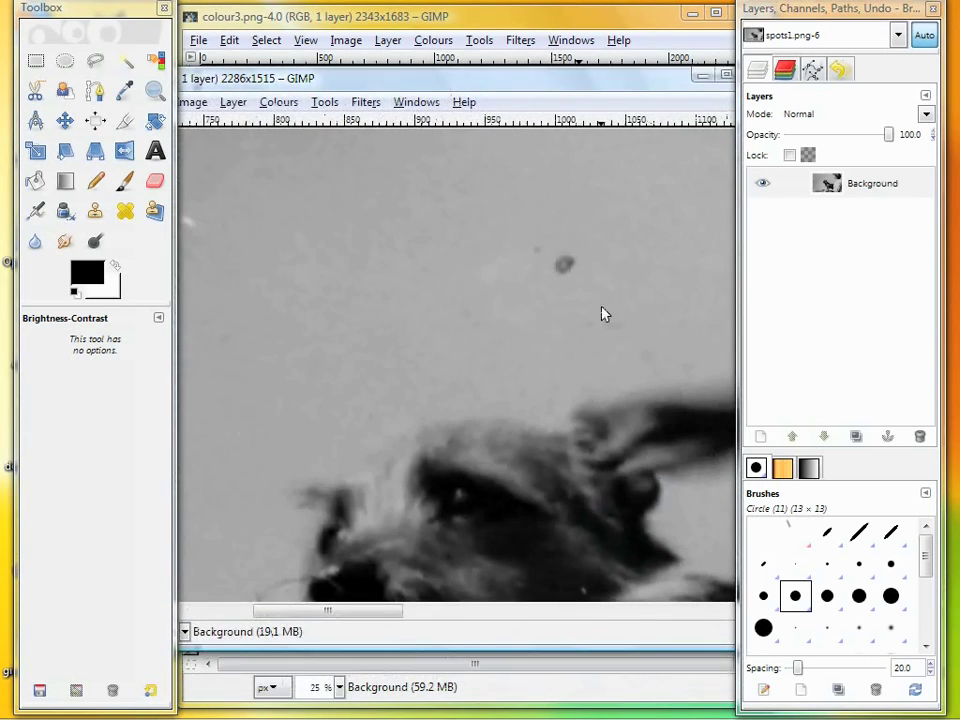
Step: Choose the Heal tool, raise its Scale to 1.42 and set a clean-sky source point
left_click(124, 213)
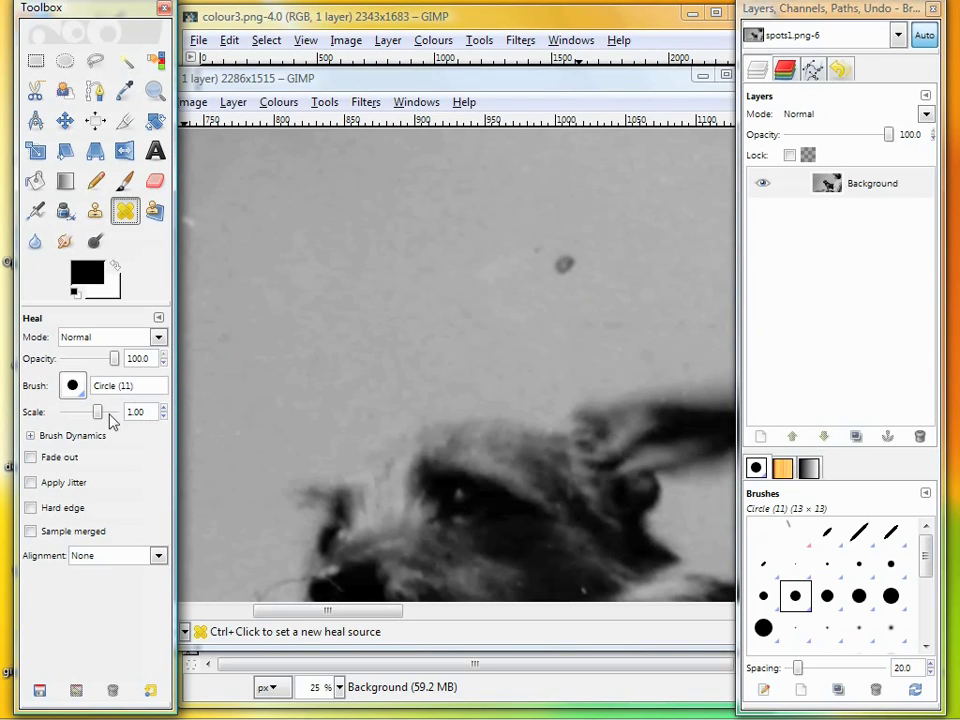
left_click_drag(98, 418, 99, 412)
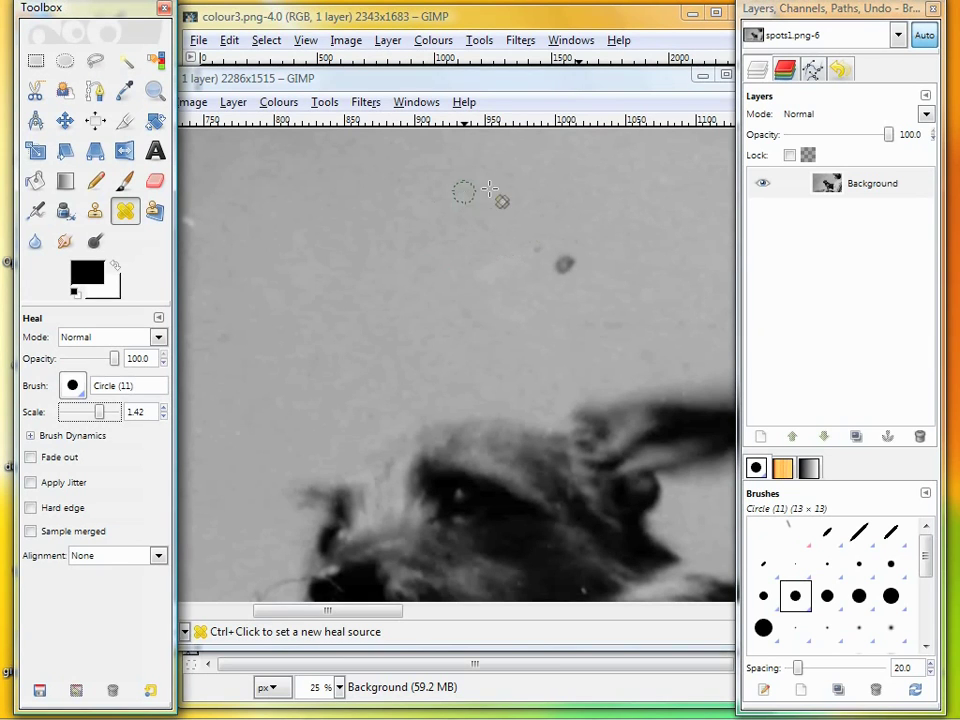
key("ctrl")
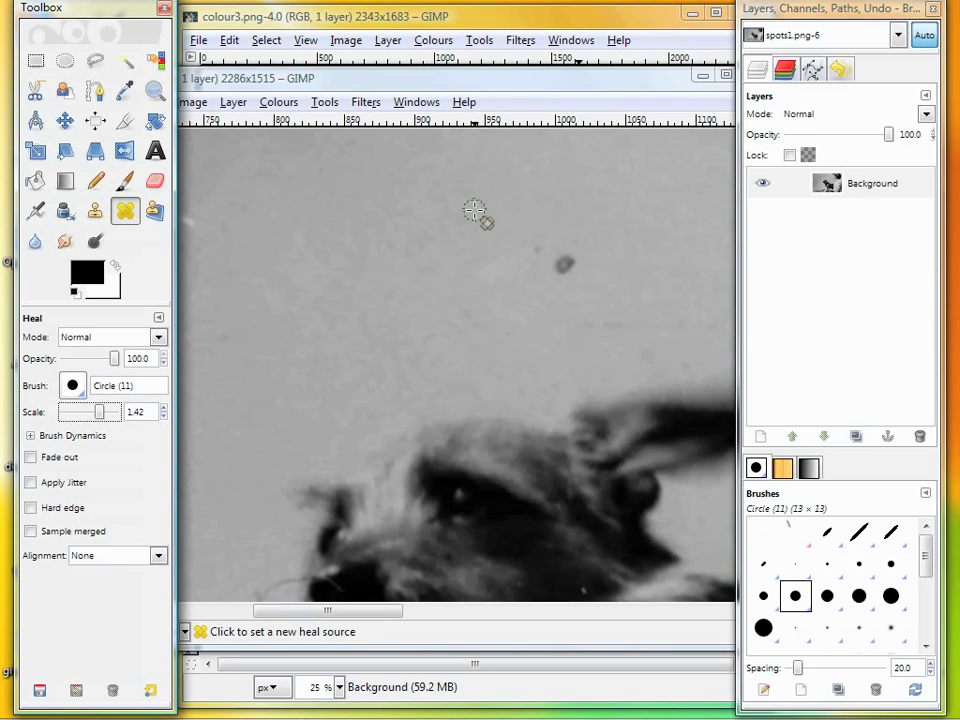
left_click(477, 188, "ctrl")
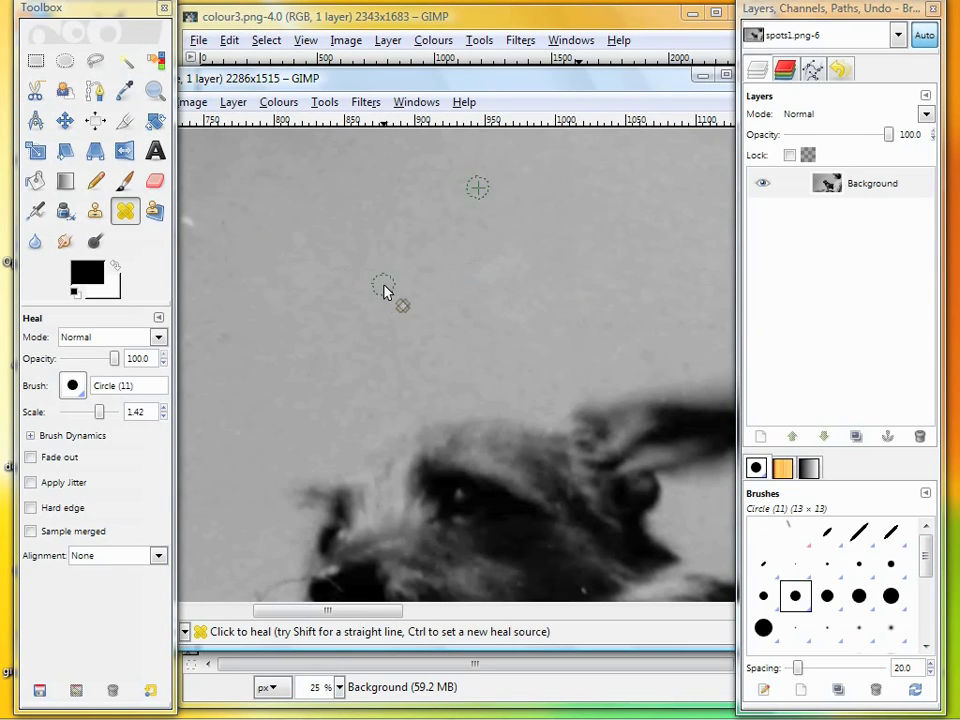
left_click_drag(328, 617, 310, 616)
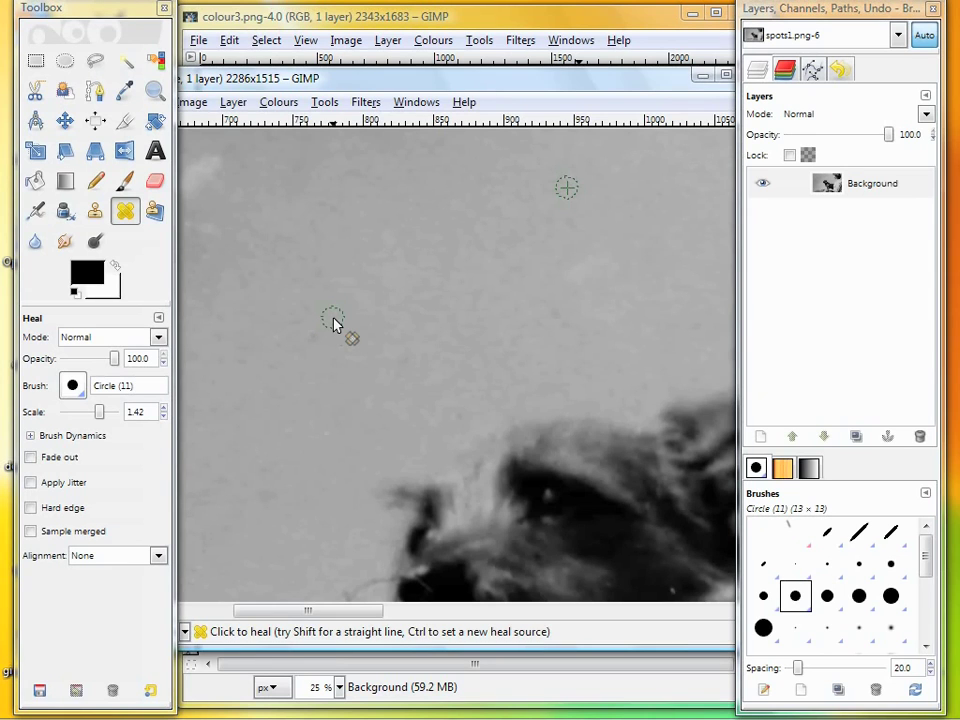
left_click_drag(369, 615, 347, 615)
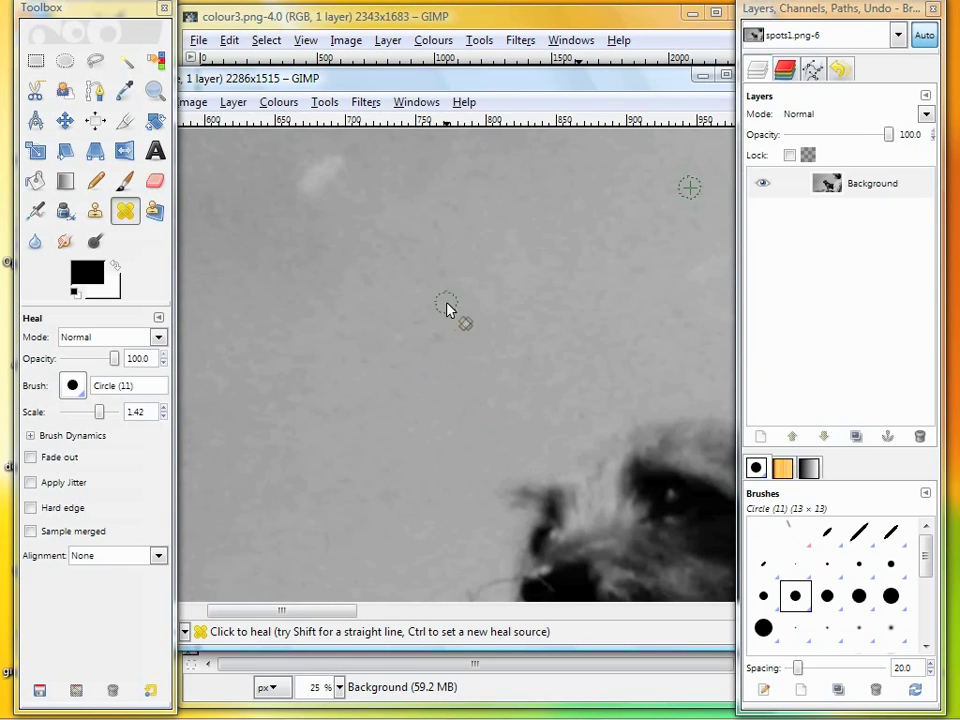
scroll(443, 330, "down", 1)
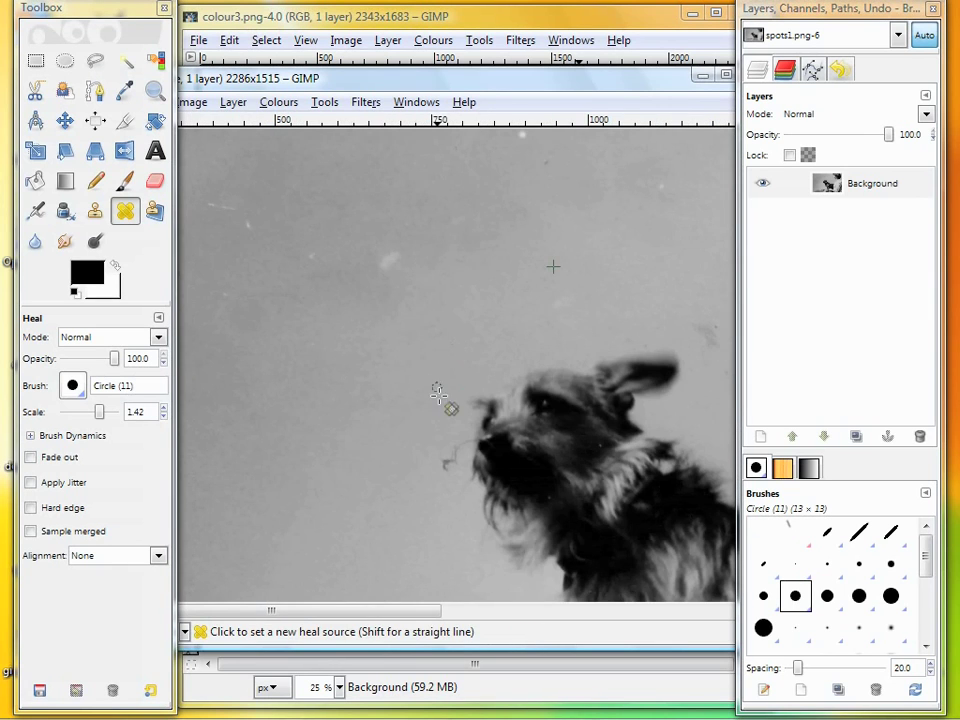
scroll(443, 462, "up", 3)
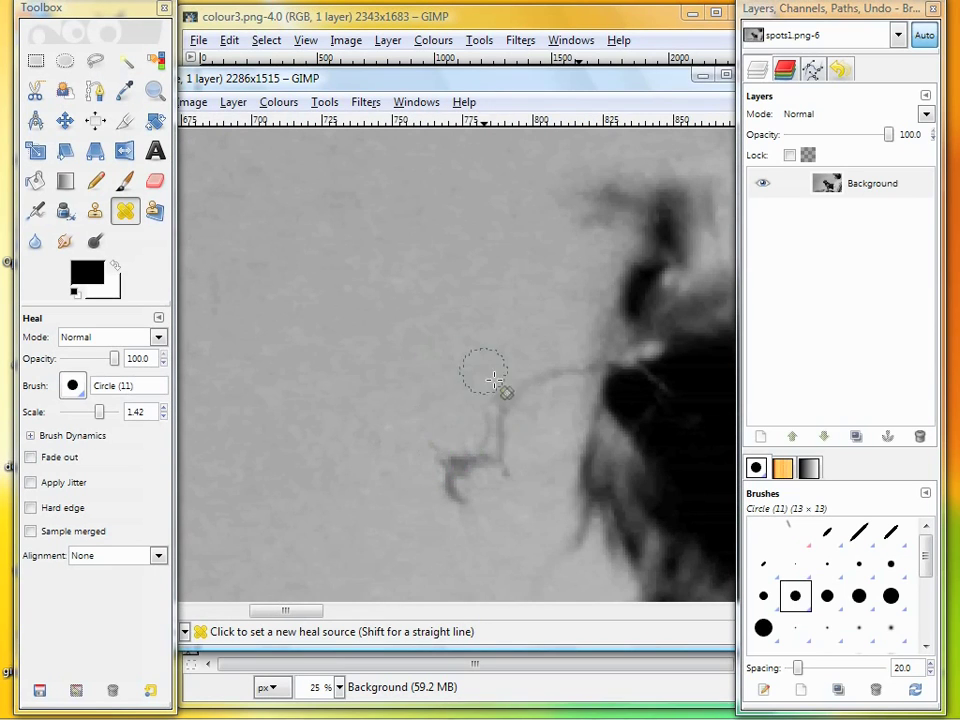
Step: Heal away the stray strand beside the dog's muzzle using a new clean-sky source
left_click(362, 372, "ctrl")
left_click(458, 474)
mouse_move(493, 471)
left_mouse_down()
mouse_move(493, 444)
mouse_move(516, 404)
mouse_move(536, 386)
mouse_move(551, 388)
left_mouse_up()
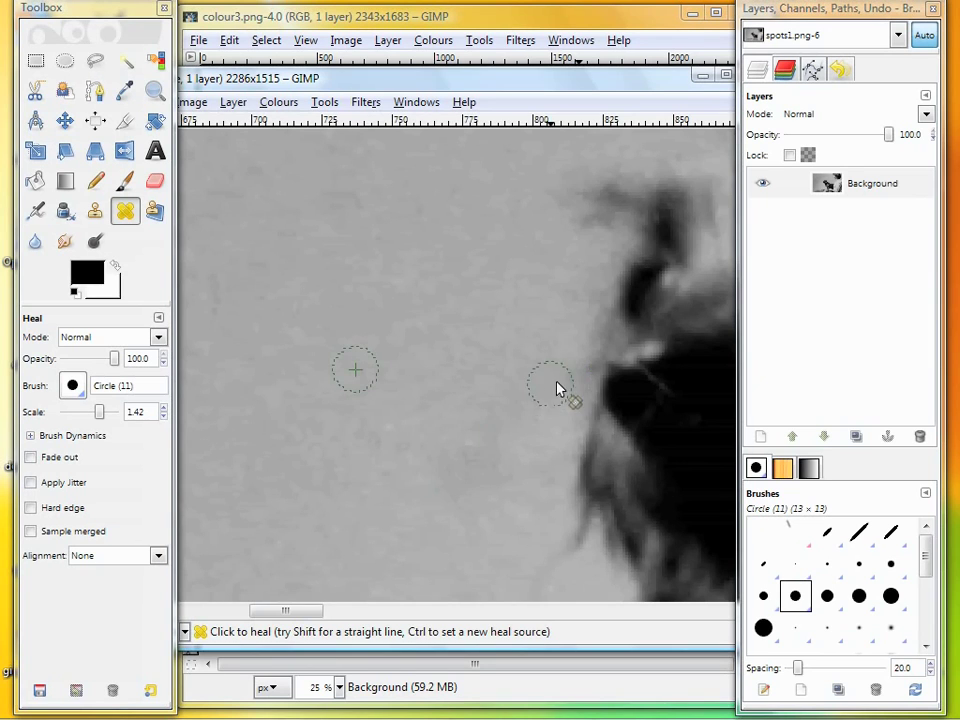
scroll(497, 408, "down", 1, "ctrl")
scroll(499, 408, "down", 4, "ctrl")
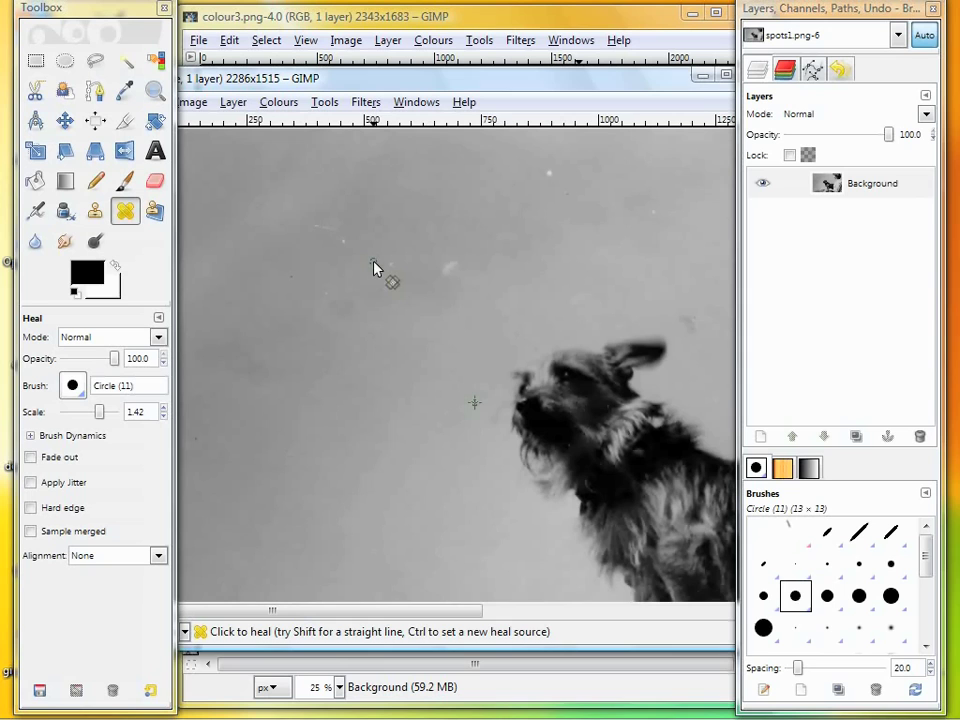
scroll(350, 257, "up", 3, "ctrl")
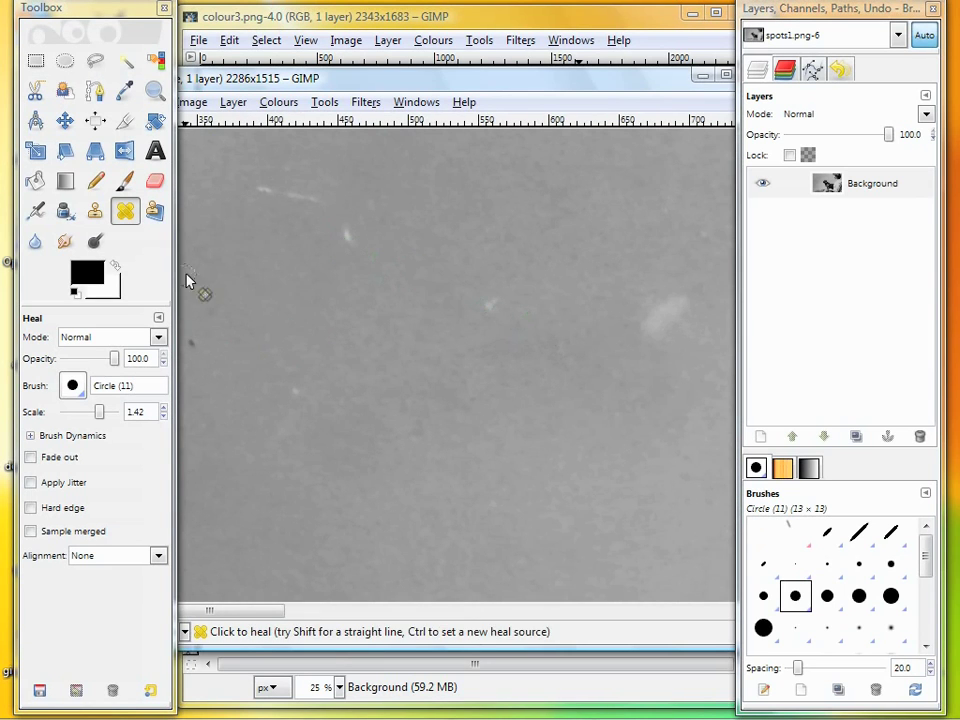
Step: Set the Clone tool to Scale 1.42 and pick a source on clean sky
left_click(95, 213)
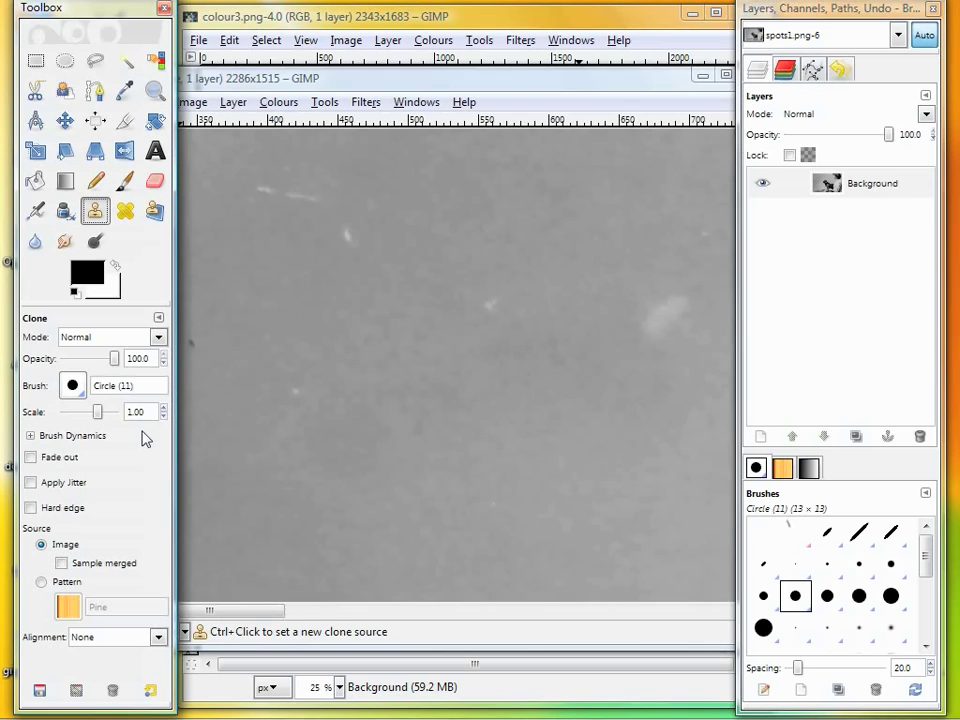
mouse_move(100, 413)
left_mouse_down()
mouse_move(101, 424)
mouse_move(101, 413)
left_mouse_up()
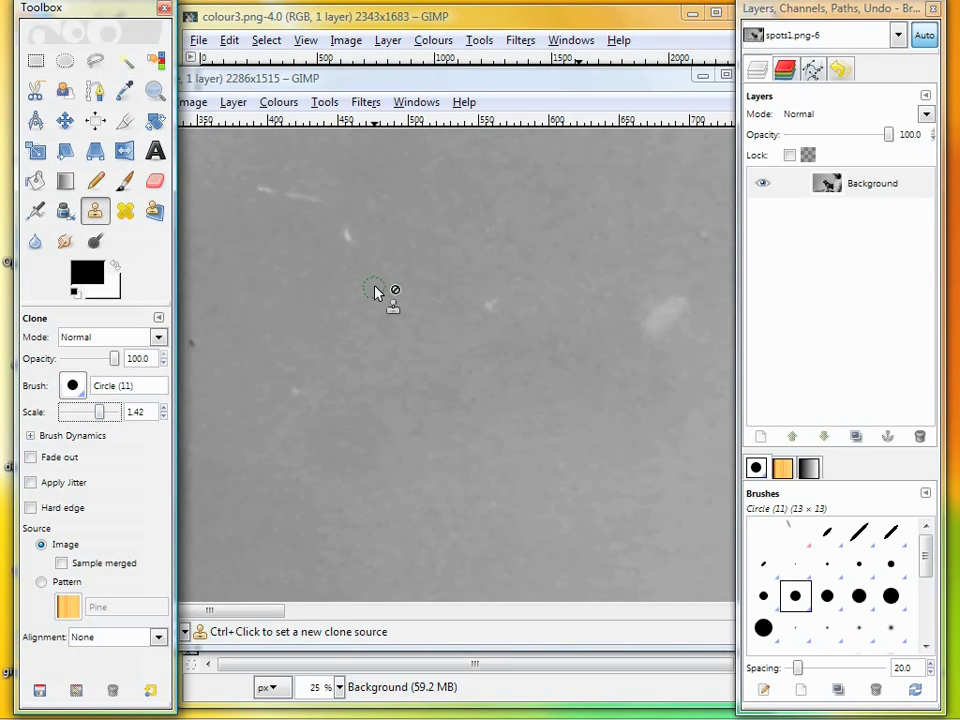
key("ctrl")
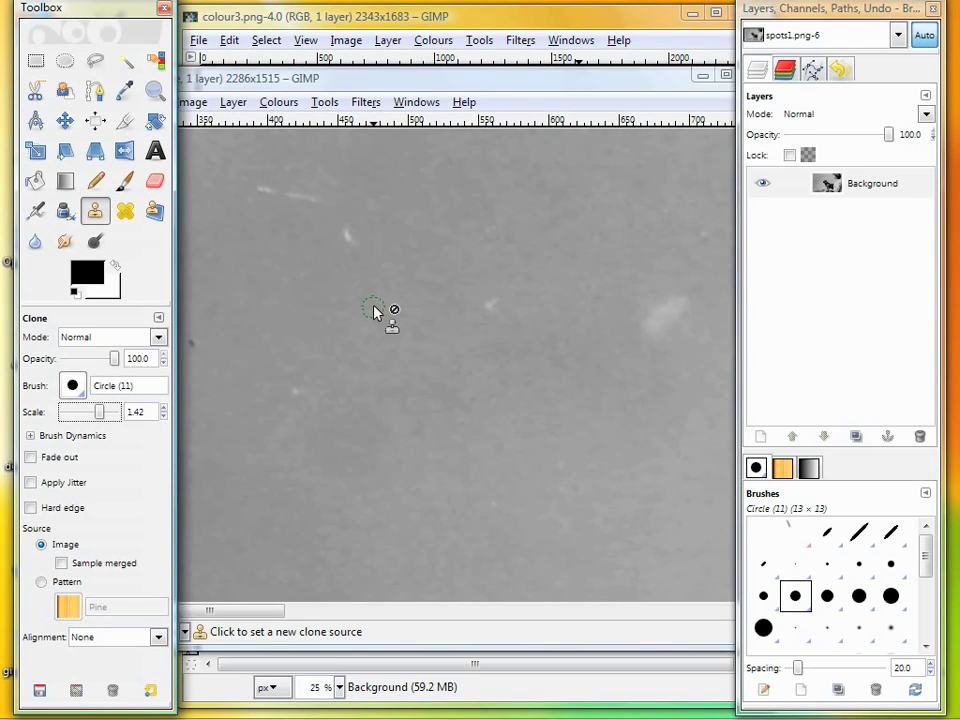
left_click(373, 301, "ctrl")
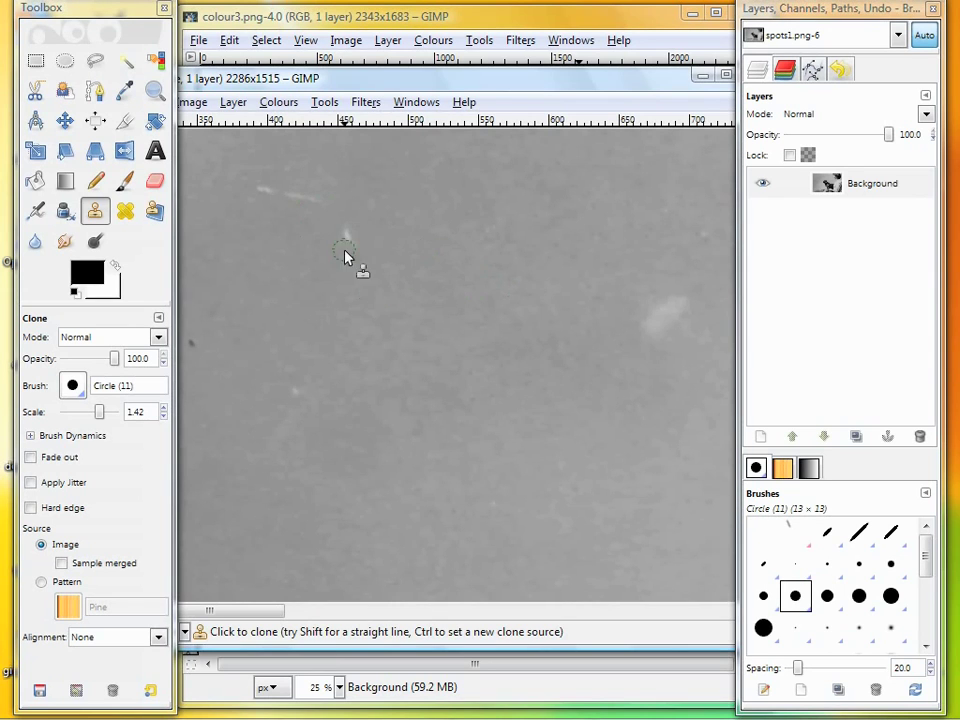
Step: Re-pick the source on nearby clean sky and clone away the two light specks
scroll(344, 266, "down", 2)
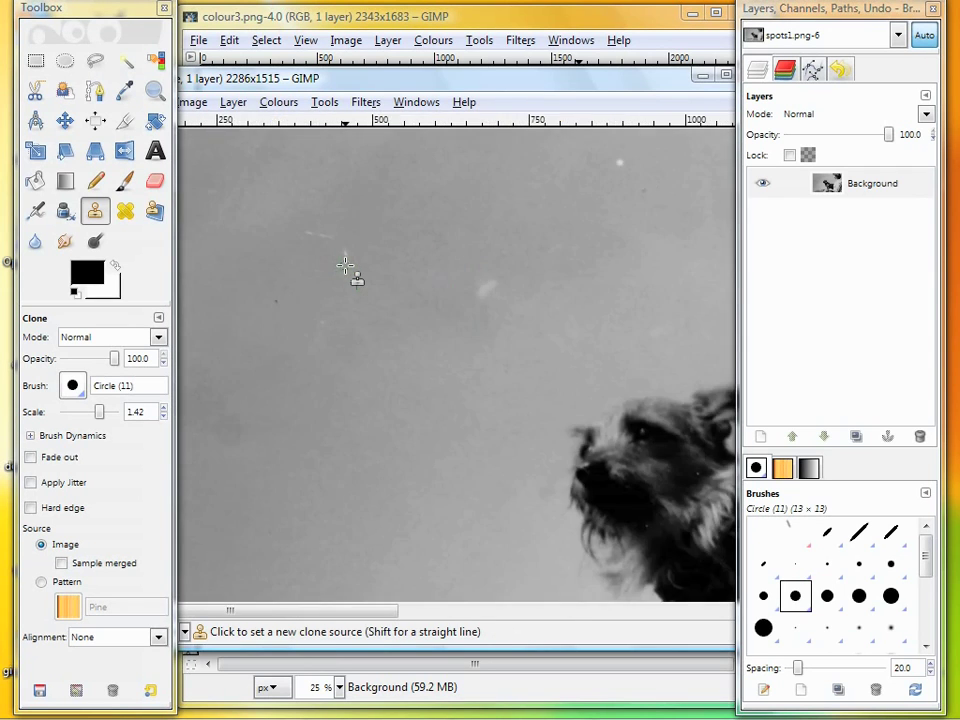
left_click(344, 266, "ctrl")
key("shift+ctrl+j")
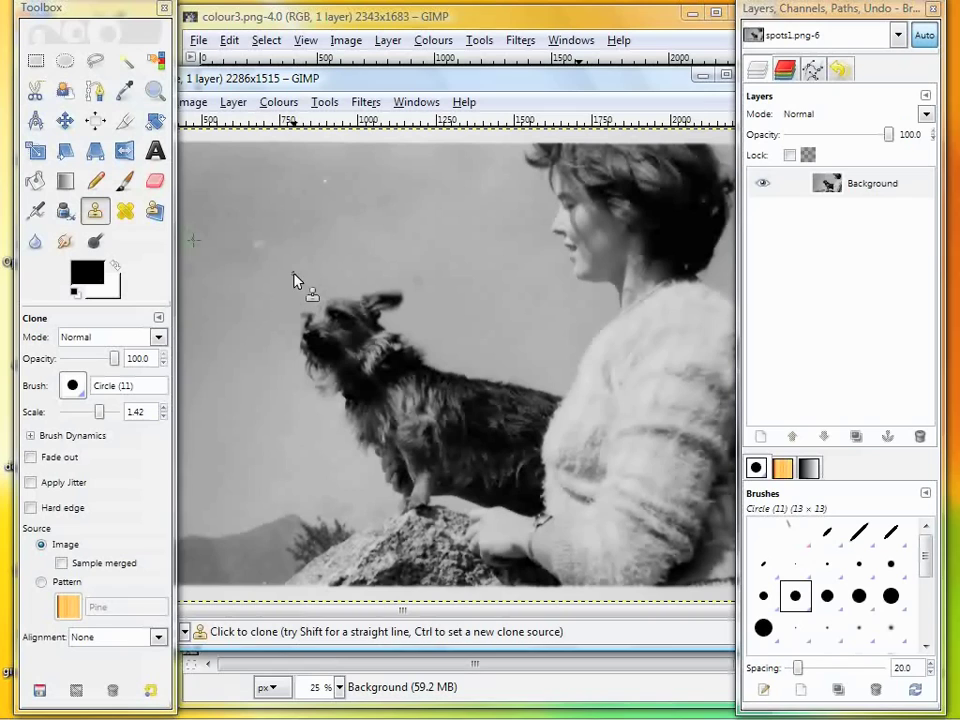
scroll(430, 298, "up", 2)
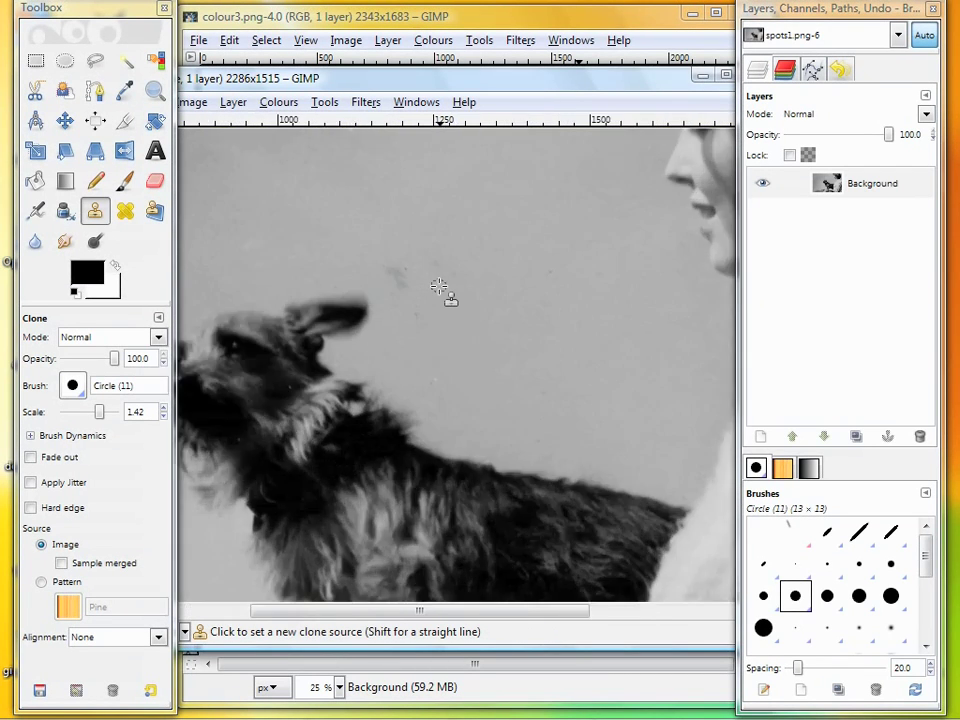
scroll(439, 287, "up", 3)
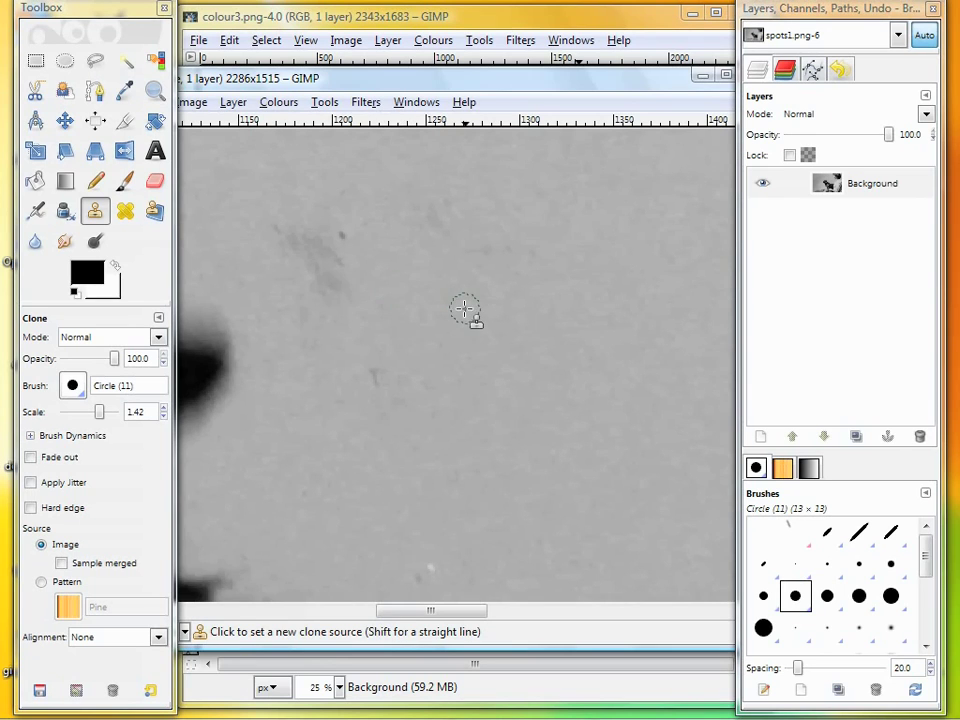
left_click(464, 310, "ctrl")
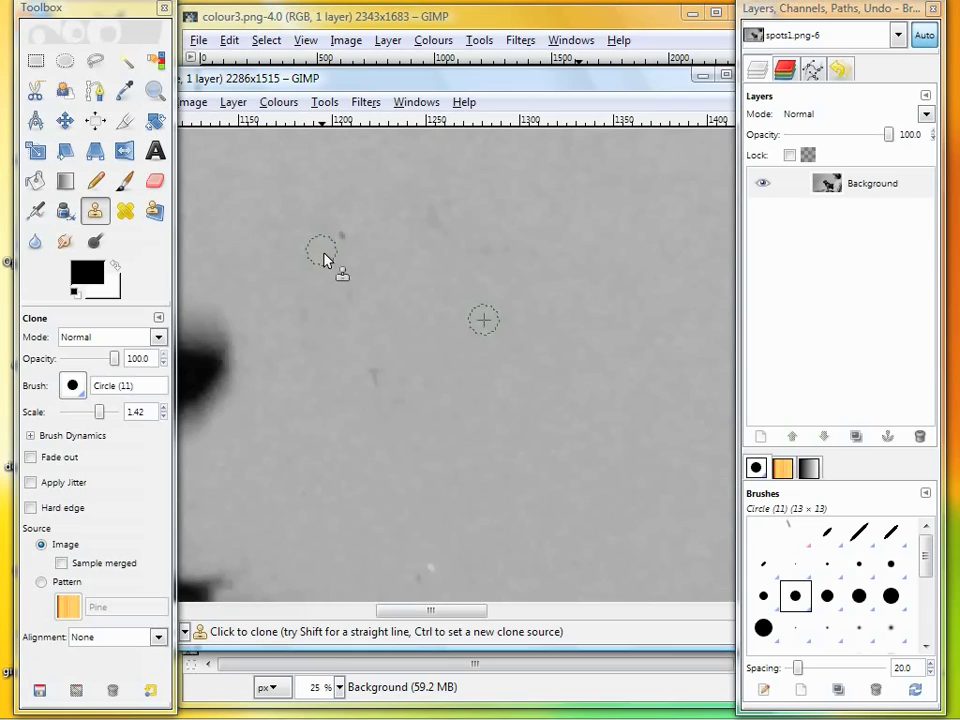
mouse_move(324, 256)
left_mouse_down()
mouse_move(341, 297)
mouse_move(345, 240)
left_mouse_up()
left_click(428, 568)
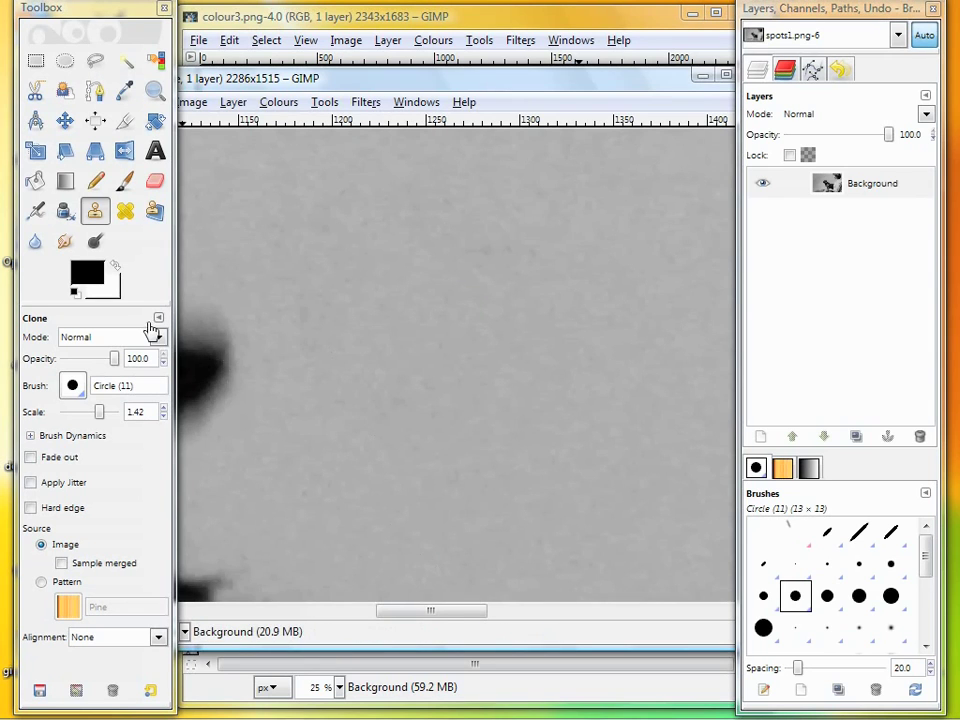
Step: Zoom out until the whole spots1.png photo of the woman and dog fits the window
scroll(300, 390, "down", 5)
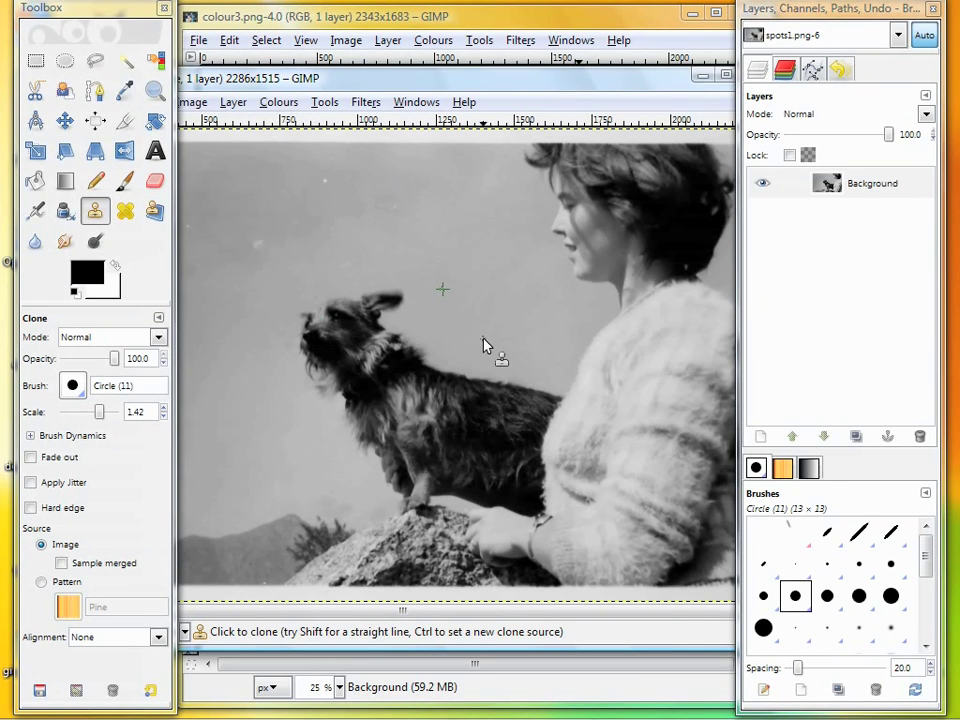
scroll(471, 425, "up", 3)
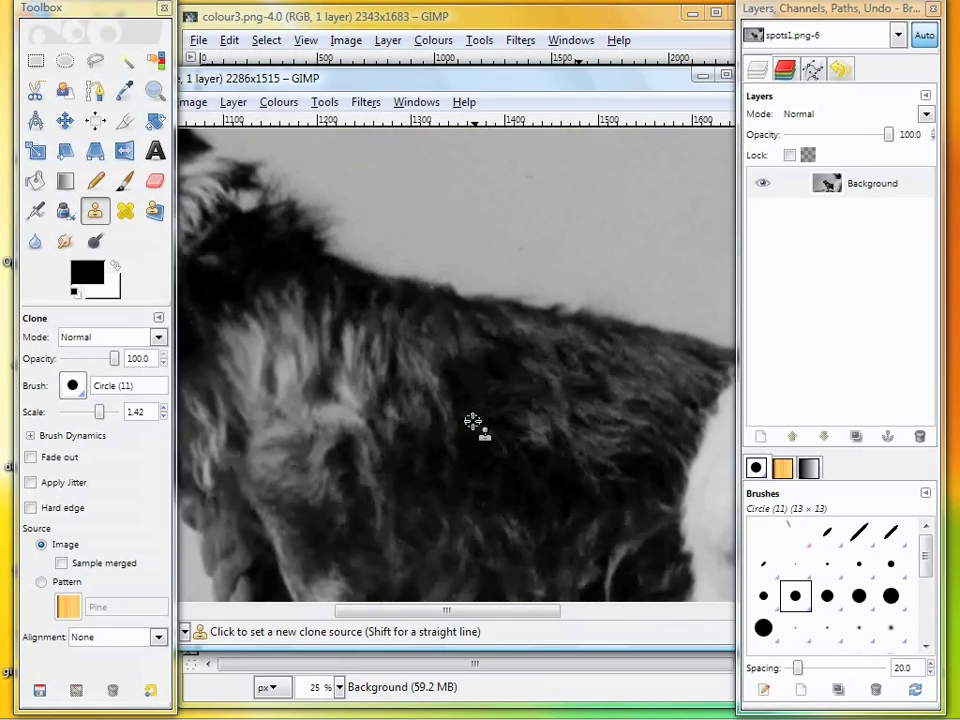
scroll(471, 425, "down", 3)
scroll(474, 420, "down", 2)
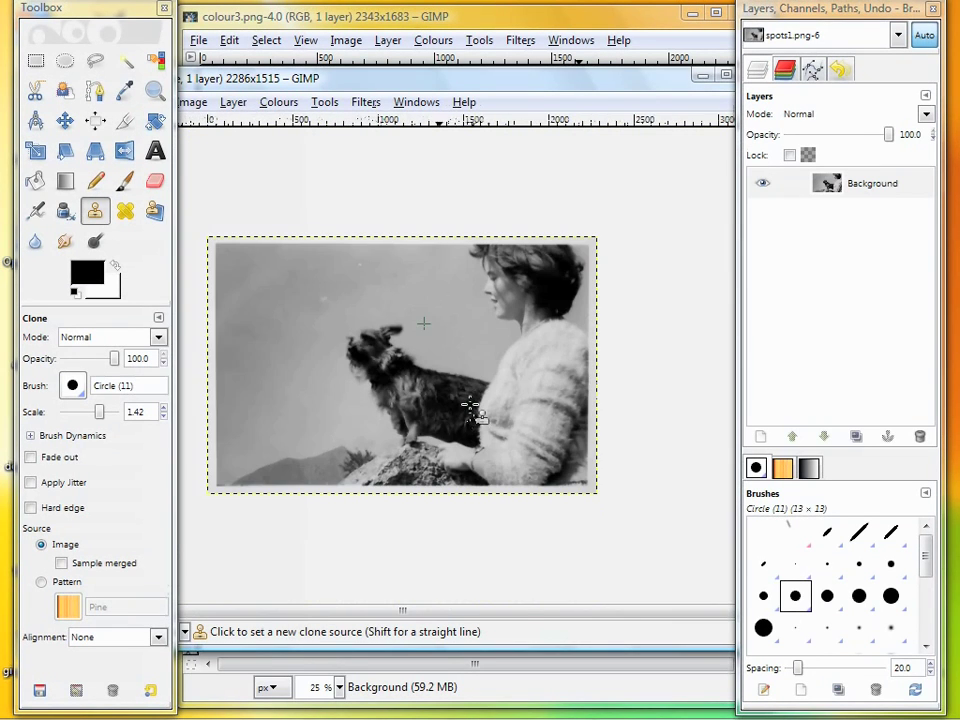
scroll(450, 378, "up", 1)
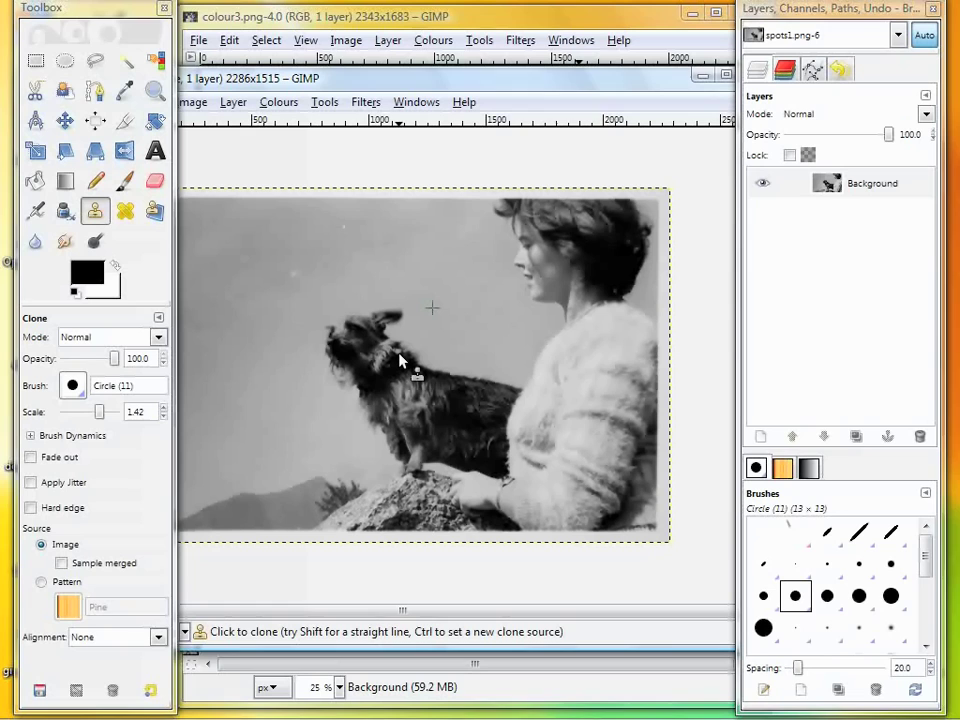